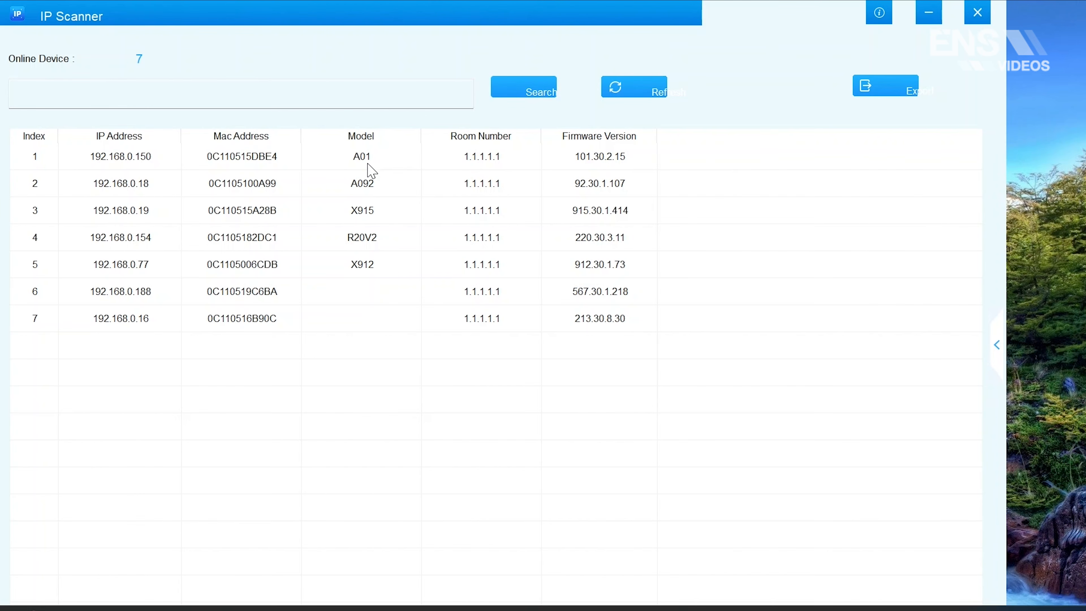
- Select the A01 device in the scan results and open its address 192.168.0.150 in Chrome
left_click(153, 165)
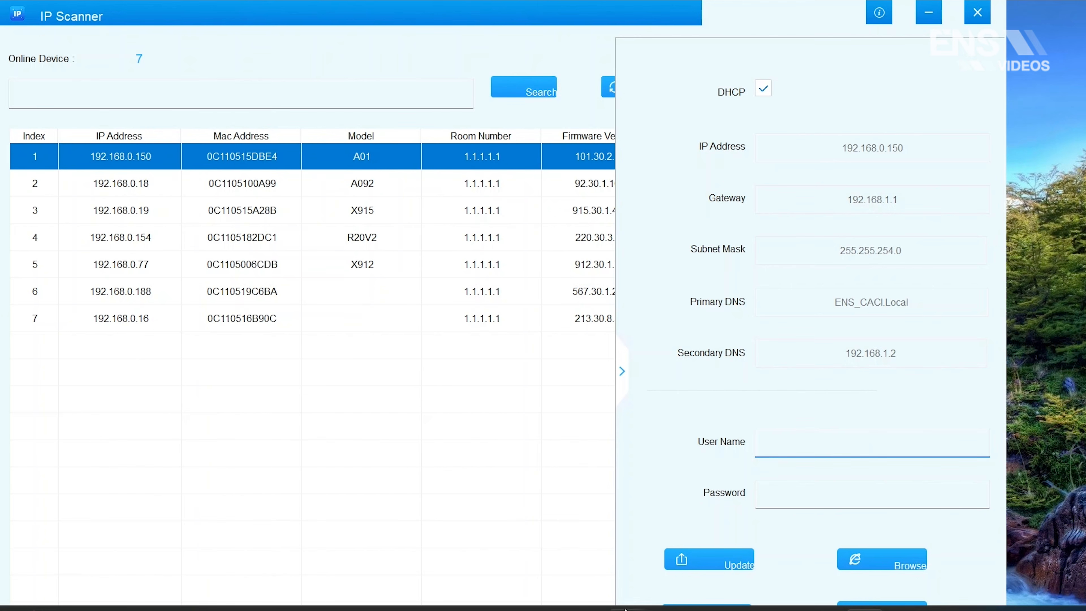
left_click(667, 610)
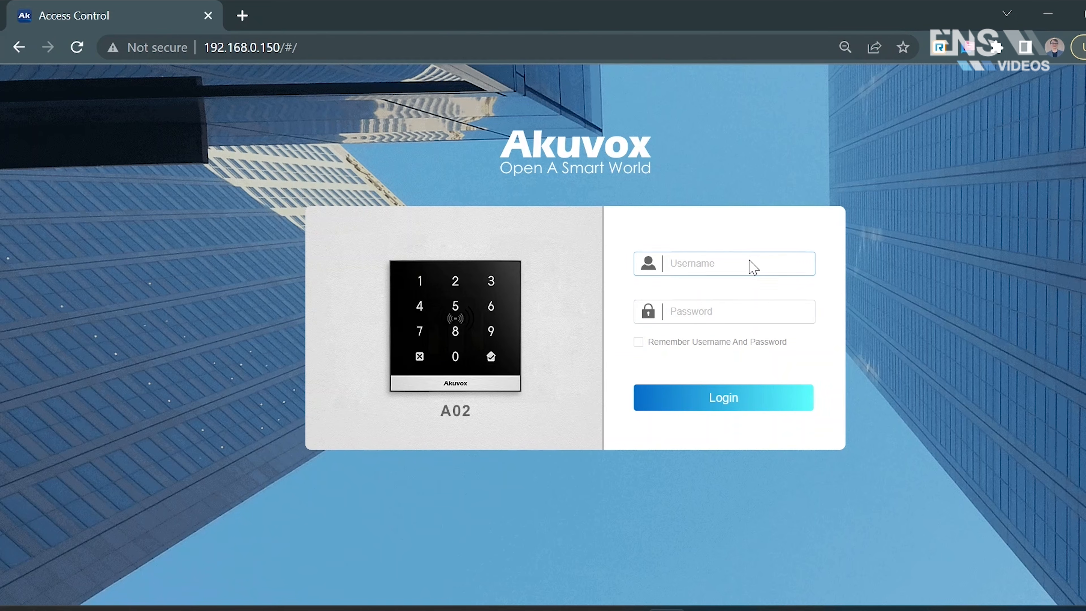
- Log in to the device's web interface with the administrator username and password
left_click(752, 266)
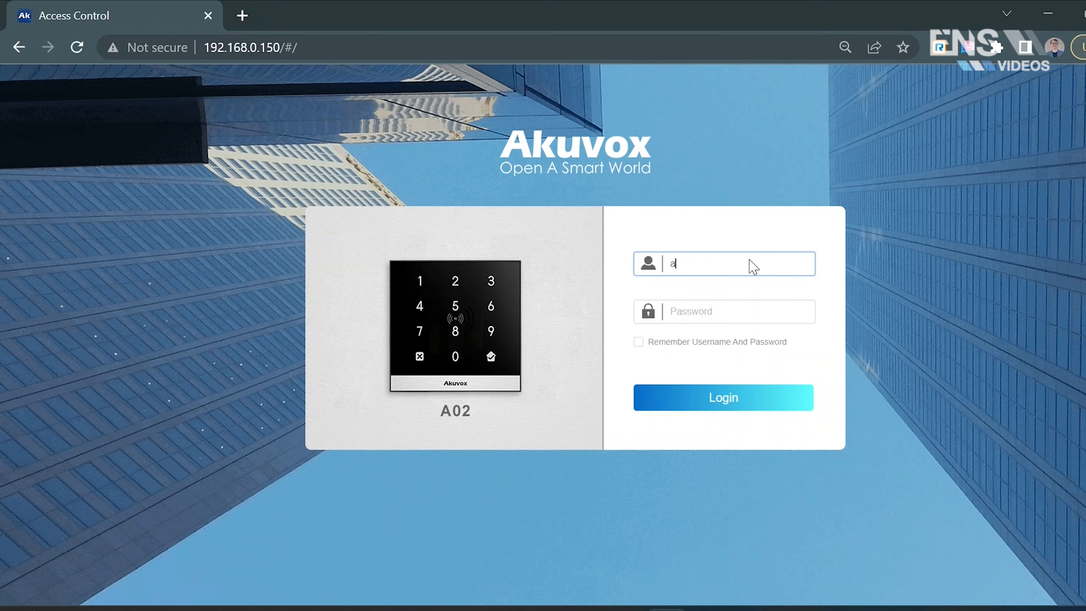
key("Tab")
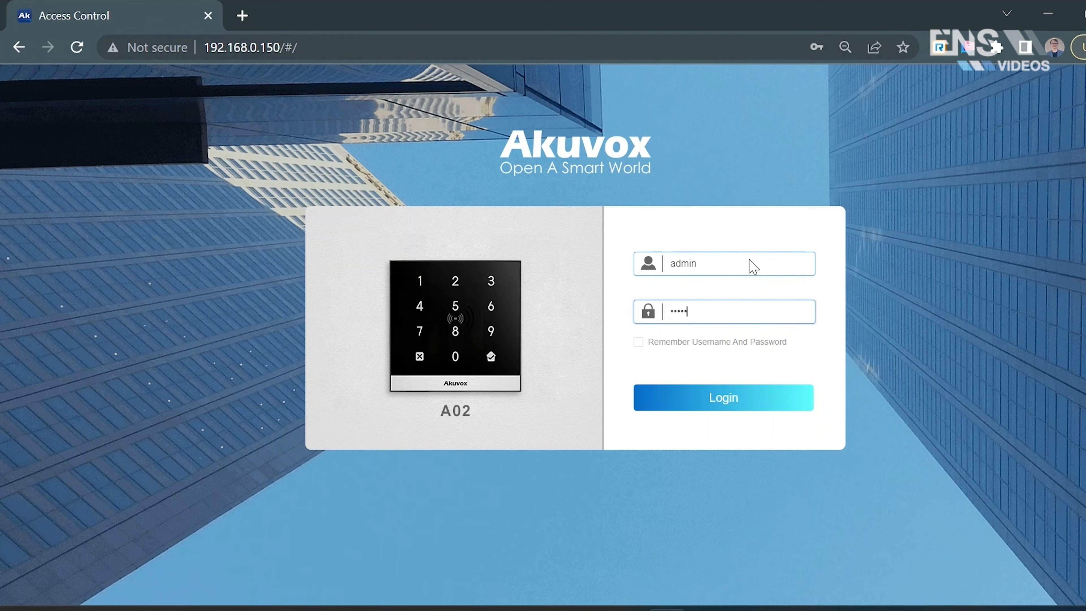
left_click(732, 404)
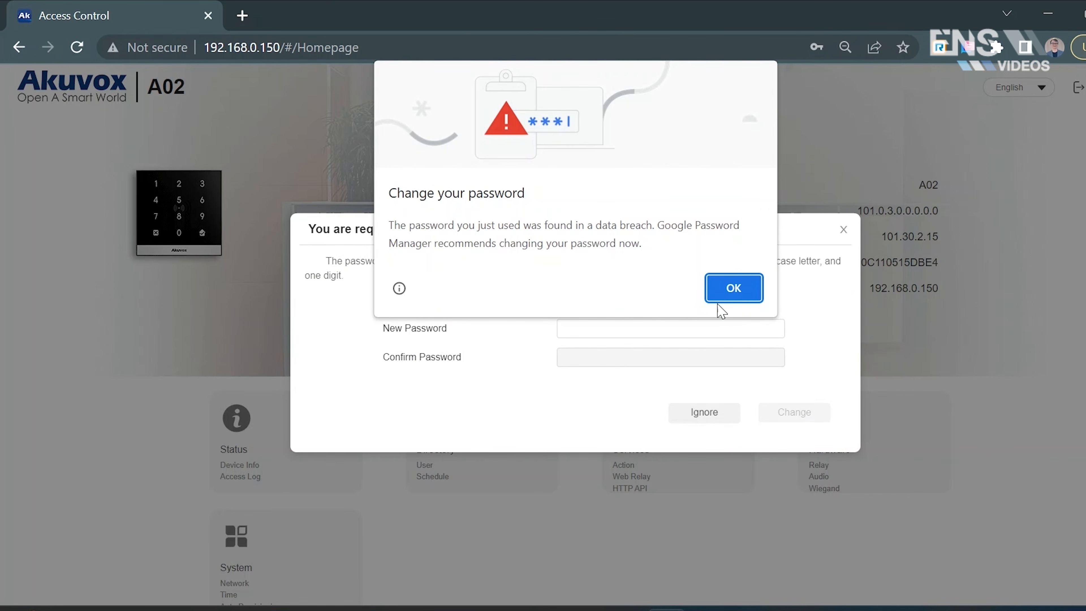
- Dismiss the browser's password warning and ignore the request to change the default password
left_click(722, 295)
left_click(675, 326)
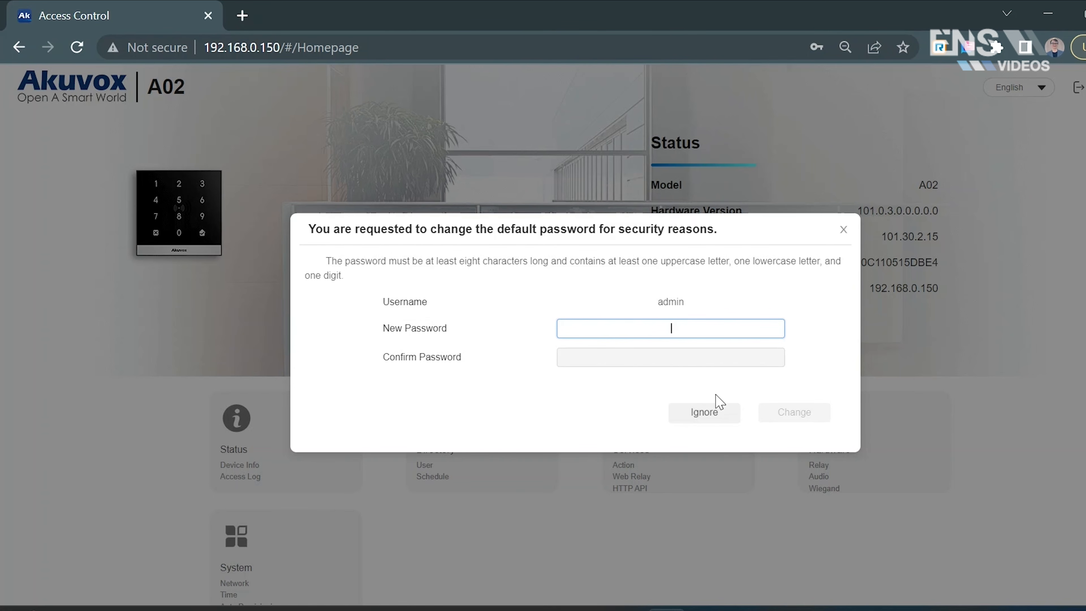
left_click(706, 417)
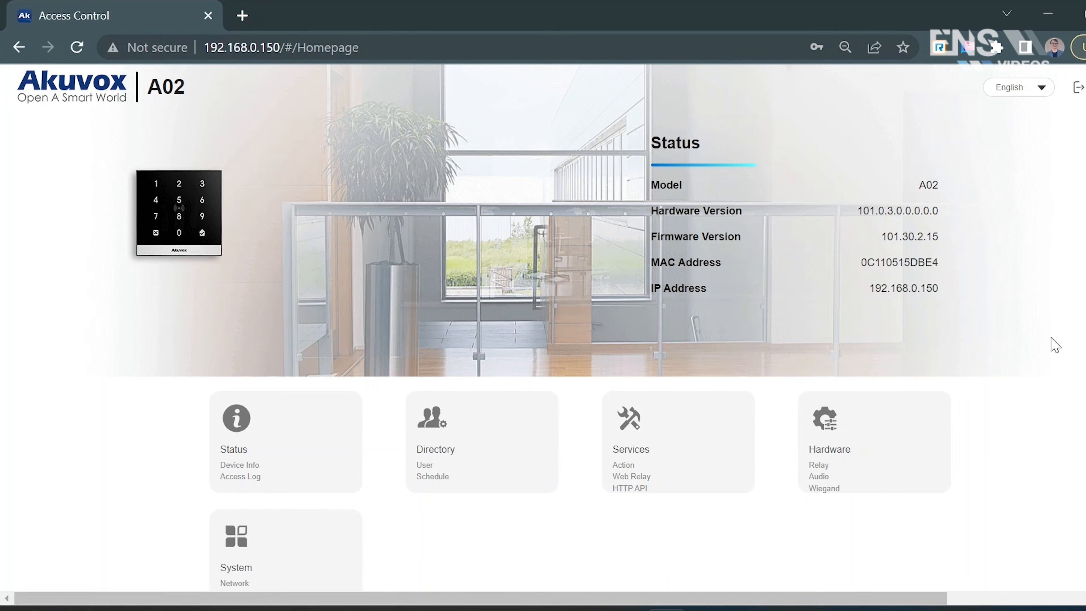
- View the device's product and network information on the Status page
scroll(340, 444, "down", 1)
left_click(339, 444)
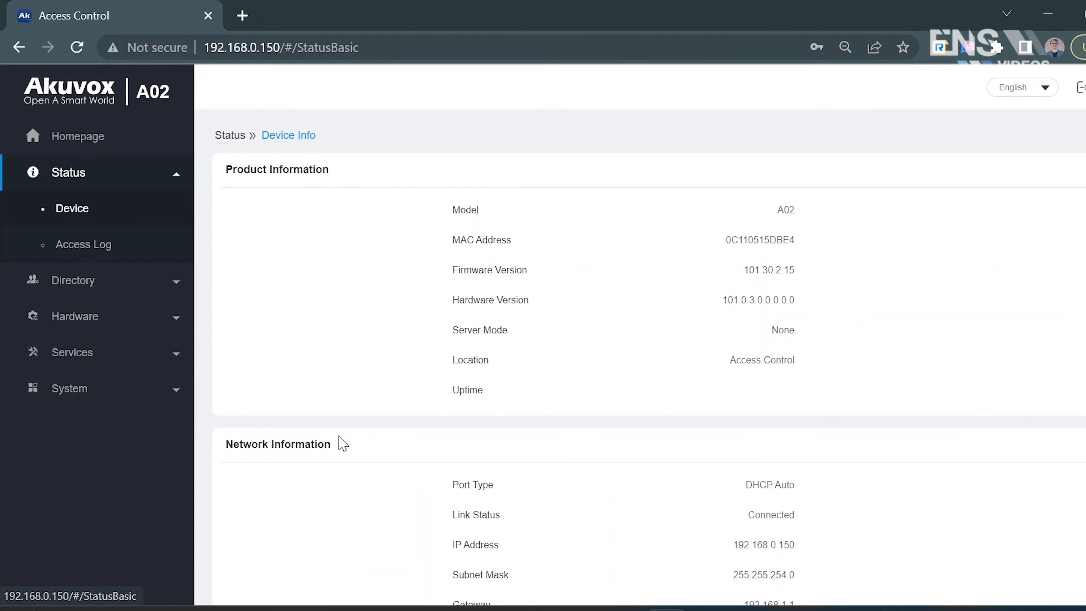
left_click(146, 175)
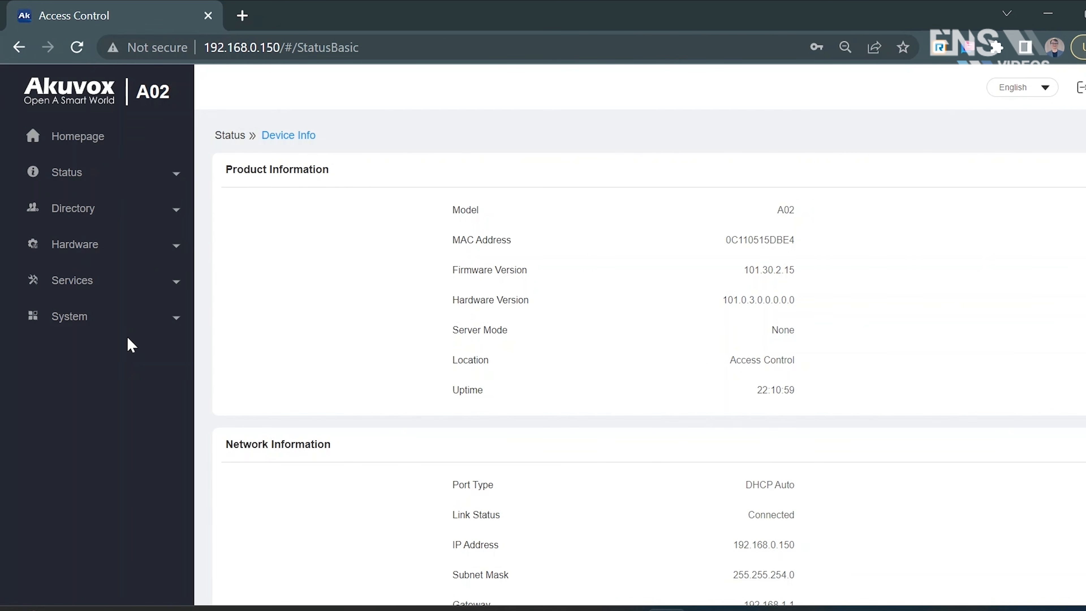
- Open the Relay settings in the Hardware section and look over the page
left_click(177, 251)
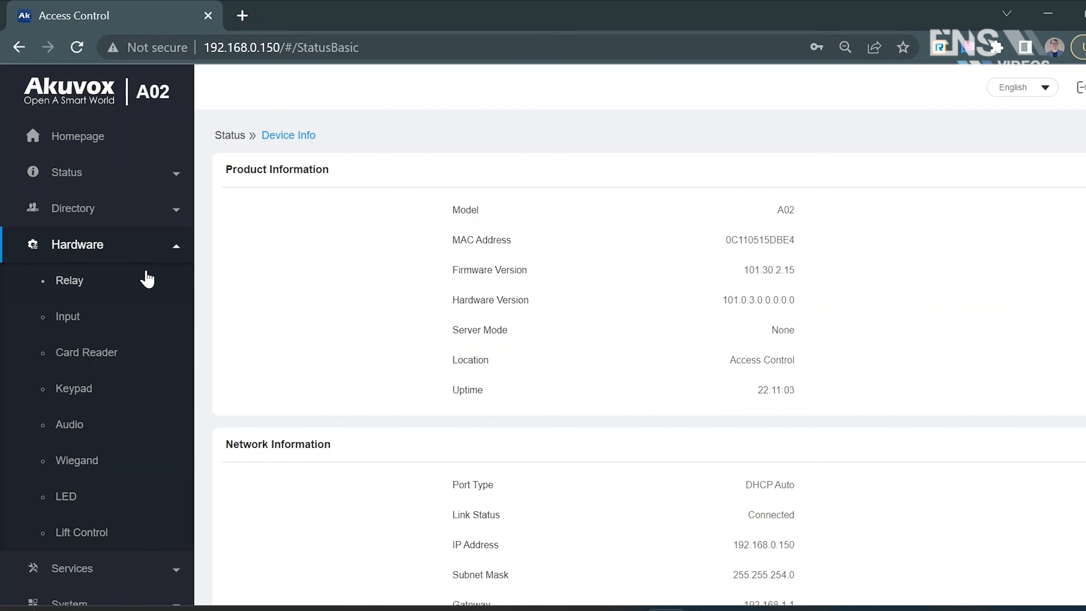
left_click(141, 282)
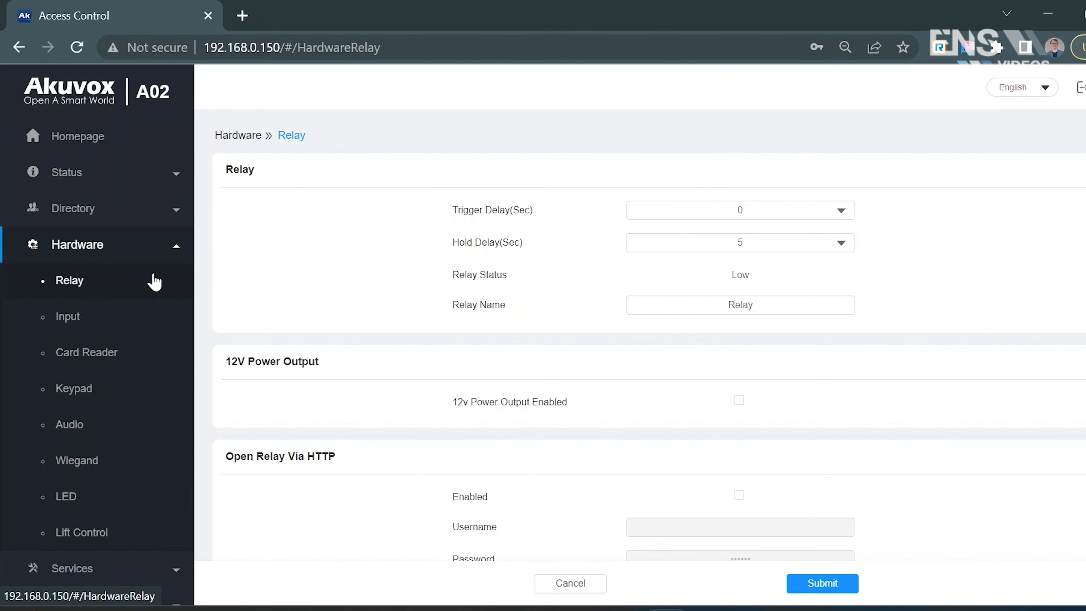
scroll(449, 270, "down", 3)
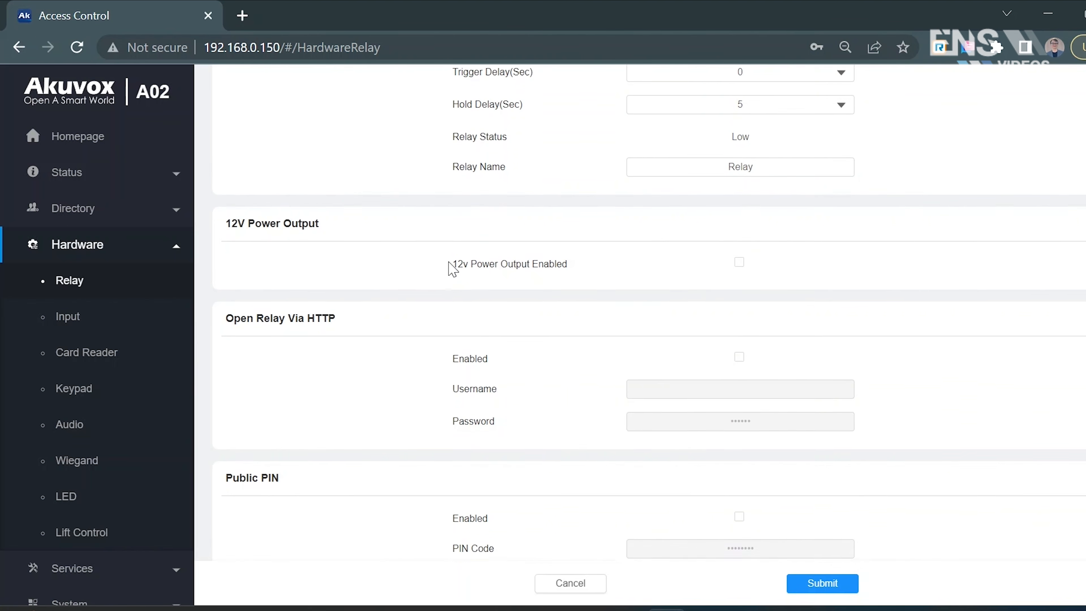
scroll(453, 270, "up", 3)
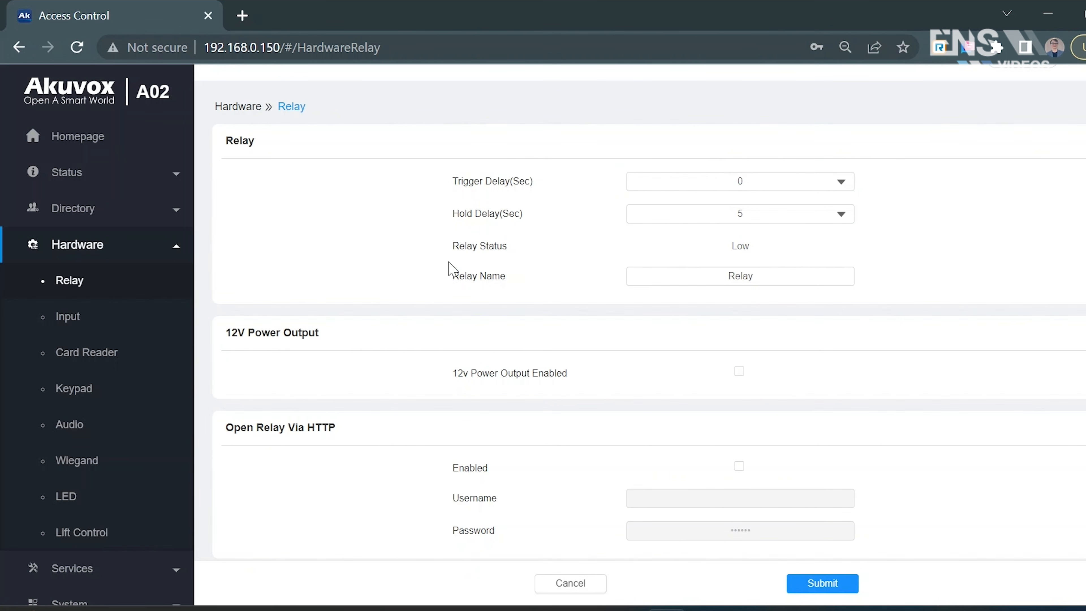
- Try a relay trigger delay of 2 seconds, and set it back to 0
left_click(672, 183)
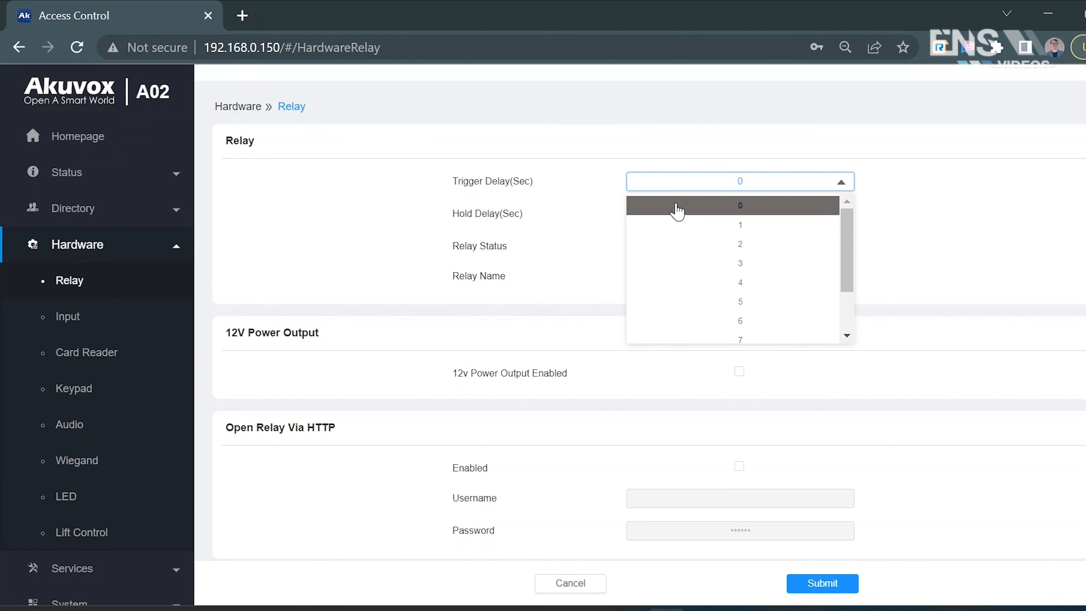
left_click(688, 245)
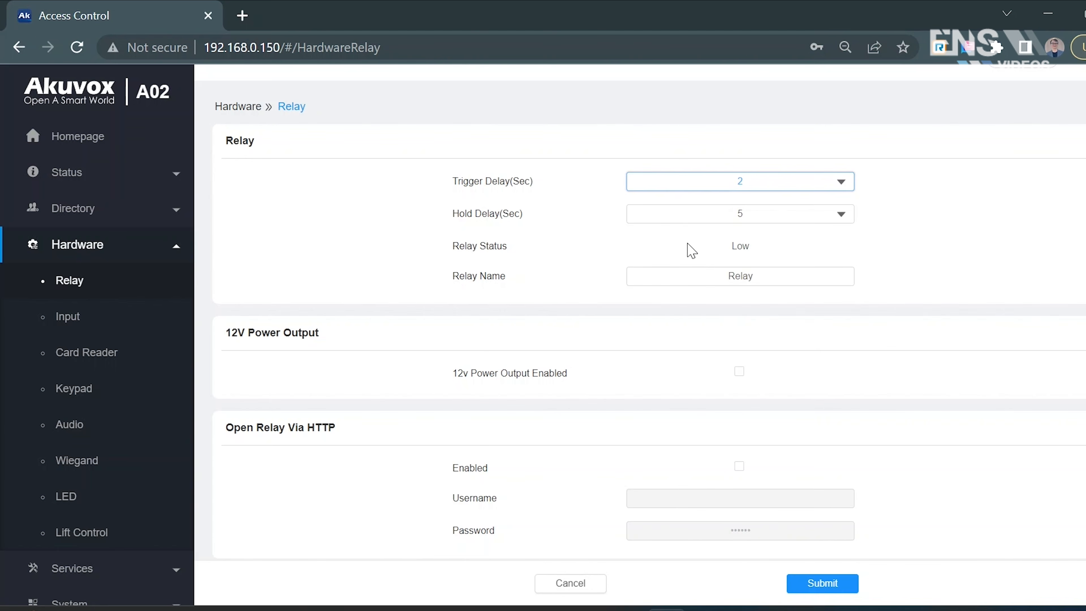
left_click(704, 186)
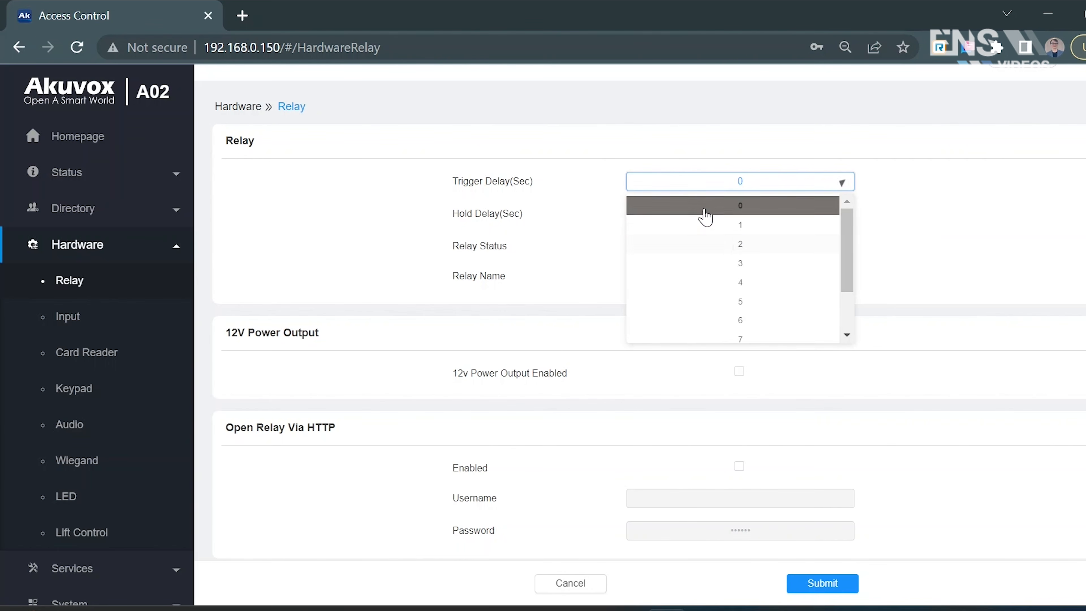
left_click(705, 210)
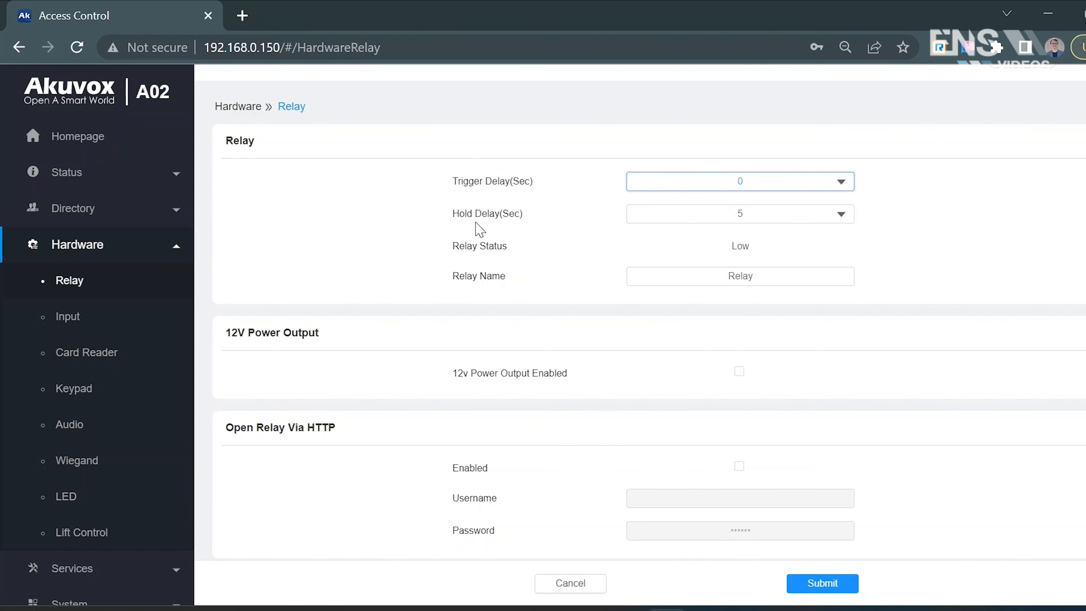
- Look through the hold delay values offered for the relay without choosing another one
left_click(650, 215)
scroll(686, 285, "down", 12)
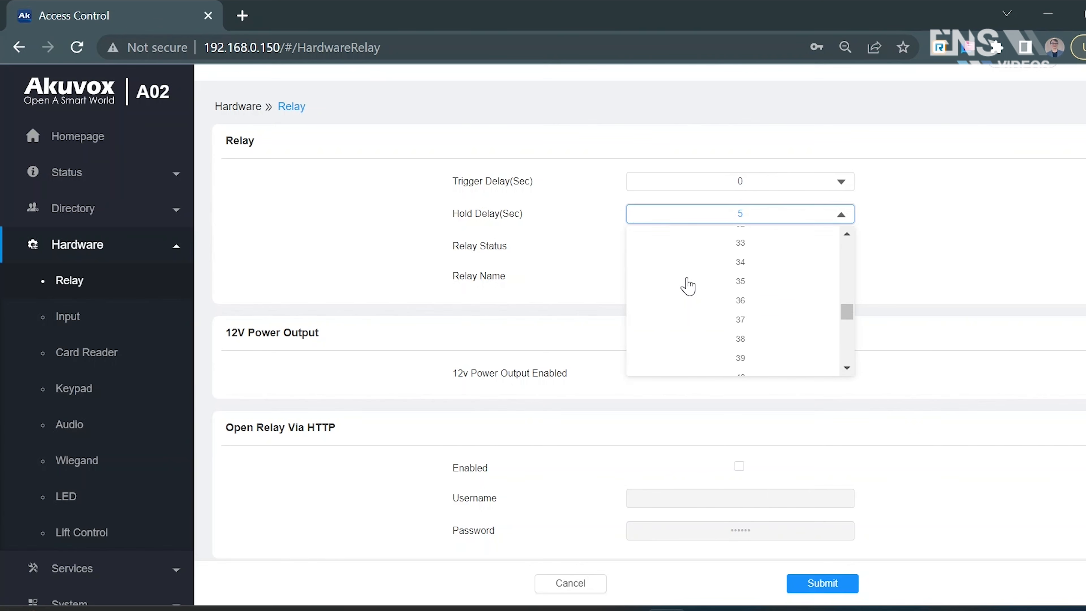
left_click(537, 275)
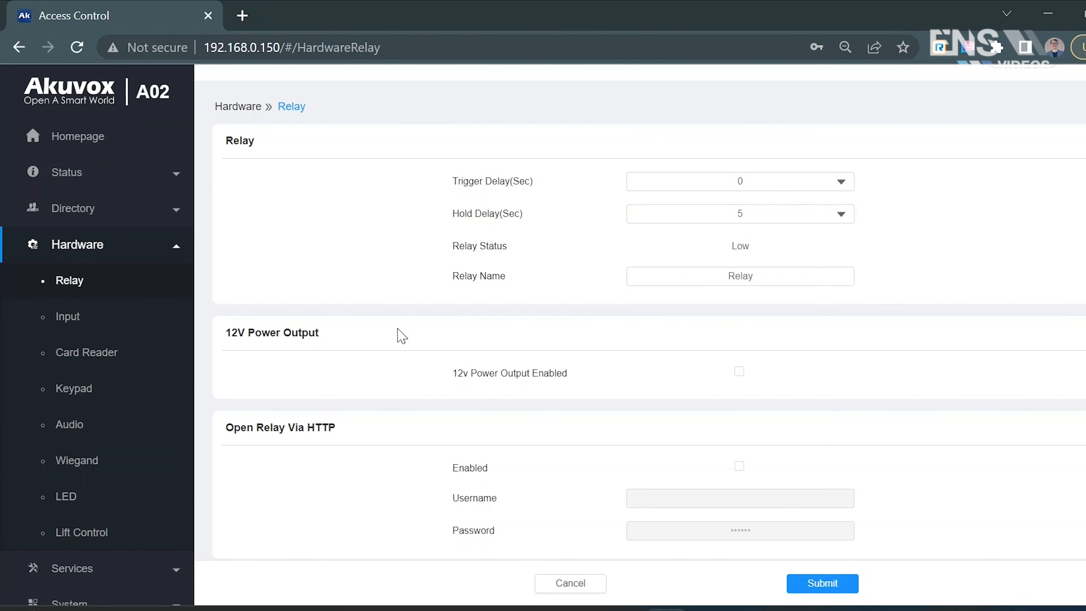
- Enable the 12V power output as a trial and disable it again
left_click_drag(228, 337, 331, 339)
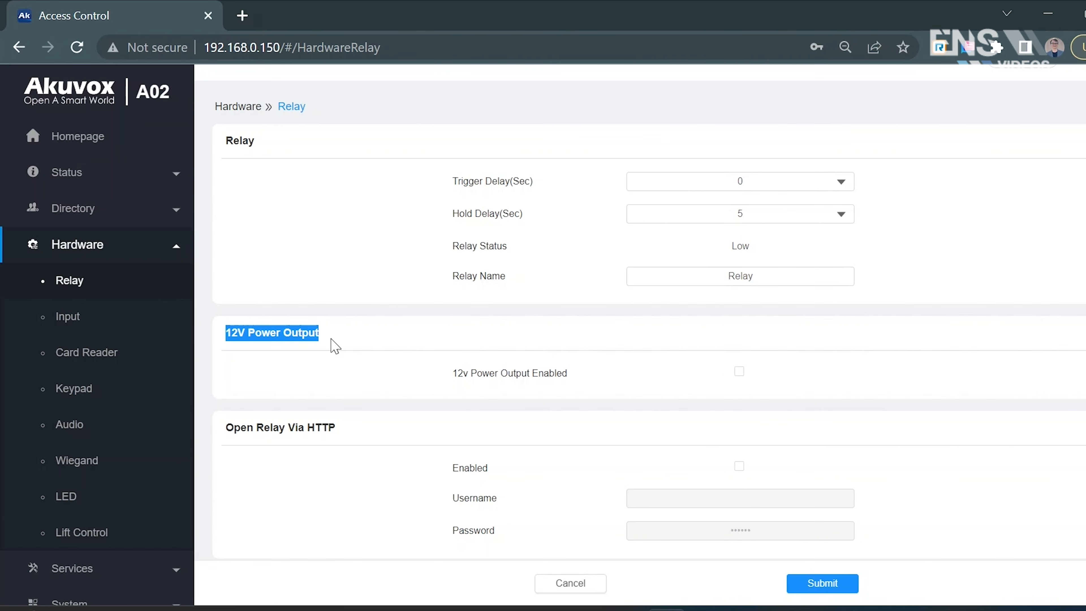
left_click(733, 373)
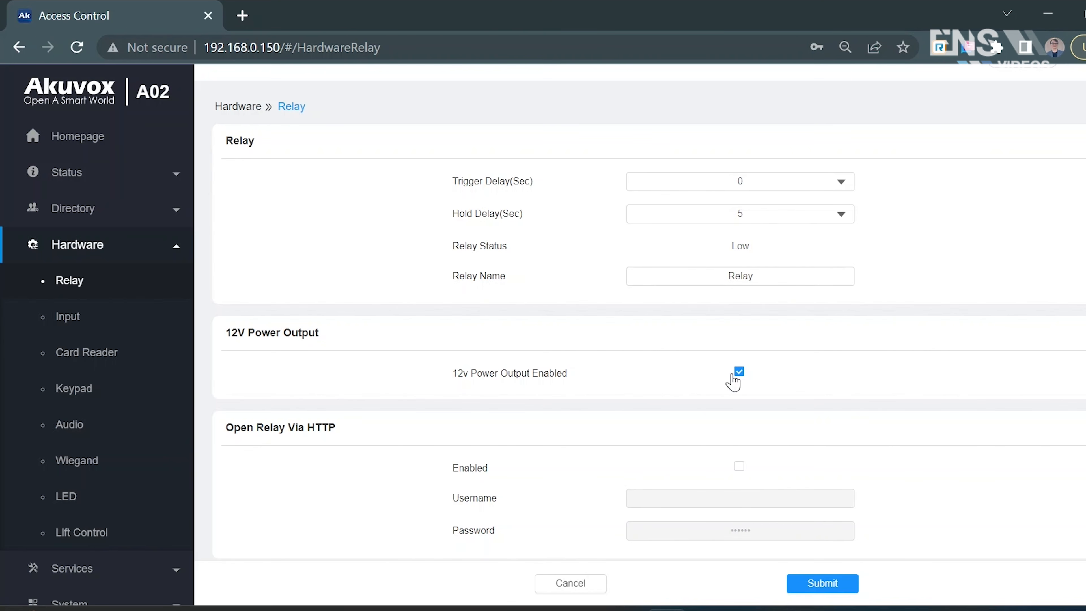
left_click(732, 374)
- Examine the Public PIN section and the other options further down the Relay page
scroll(732, 380, "down", 4)
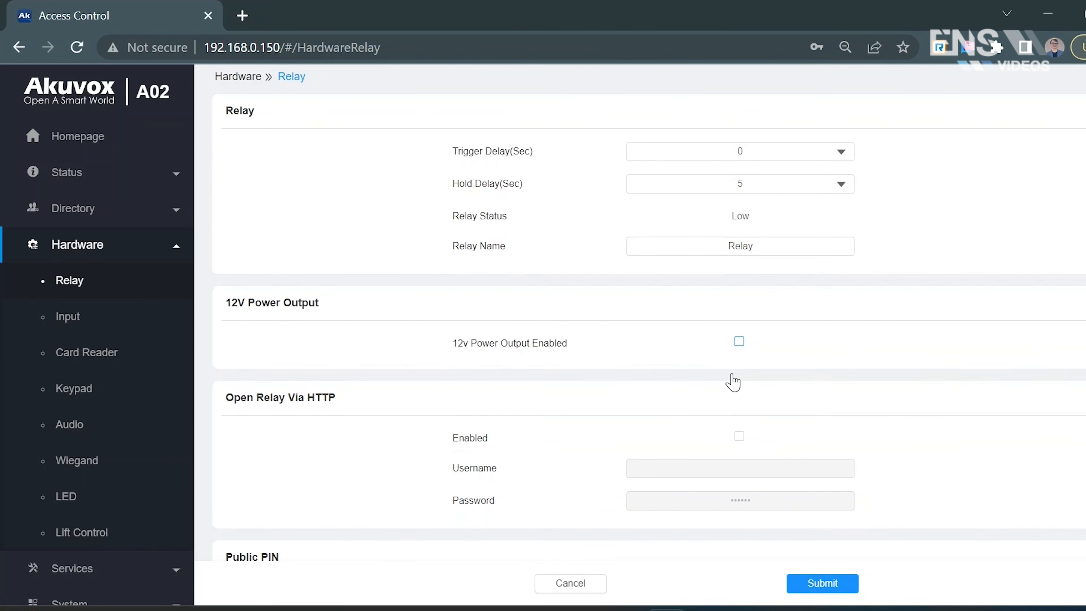
scroll(732, 372, "down", 2)
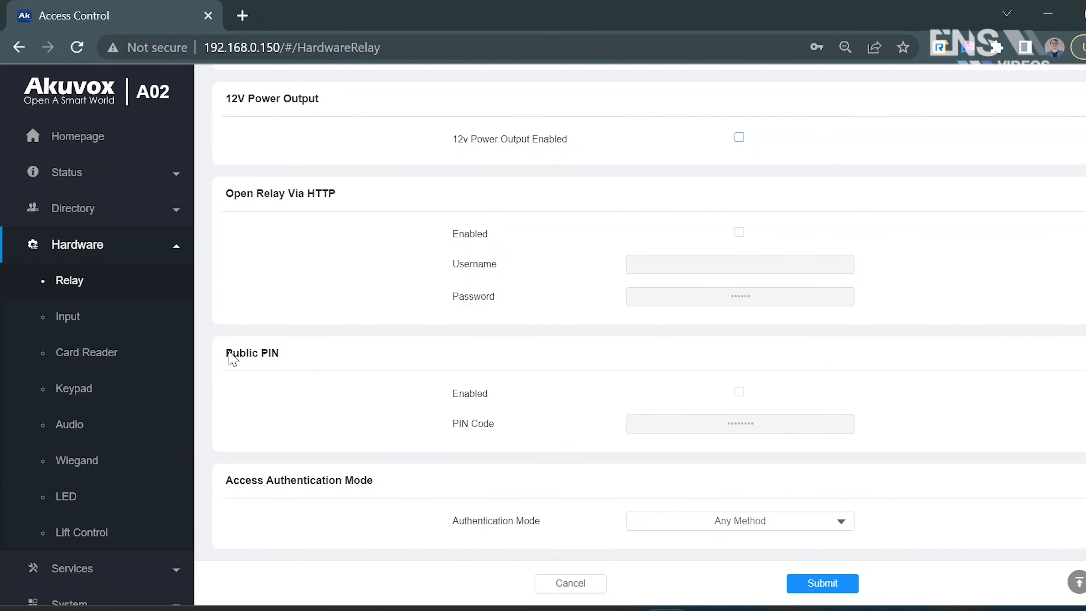
left_click_drag(228, 352, 293, 363)
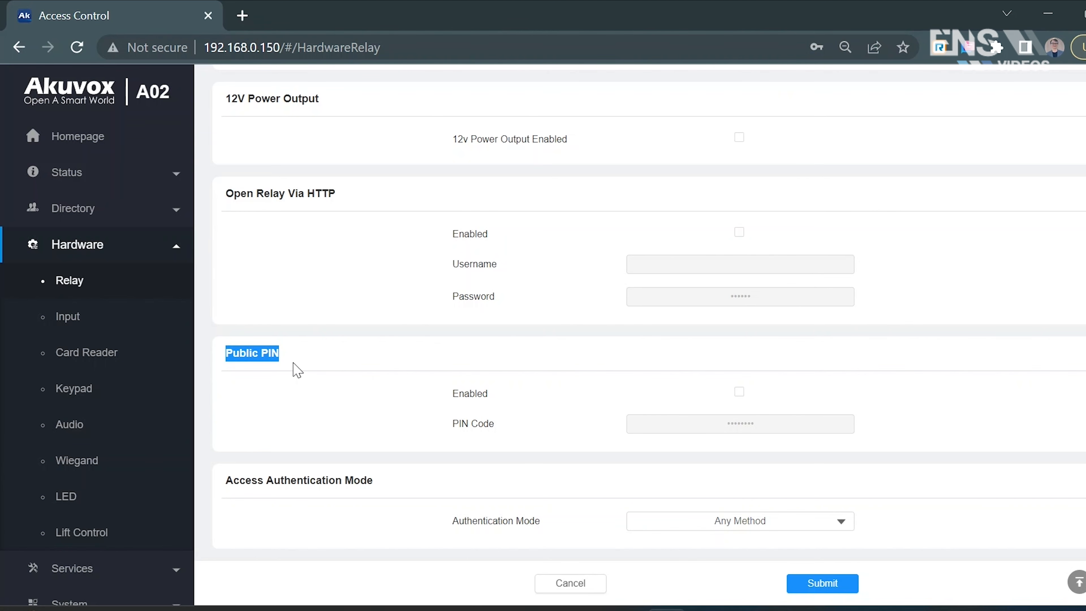
scroll(916, 508, "up", 5)
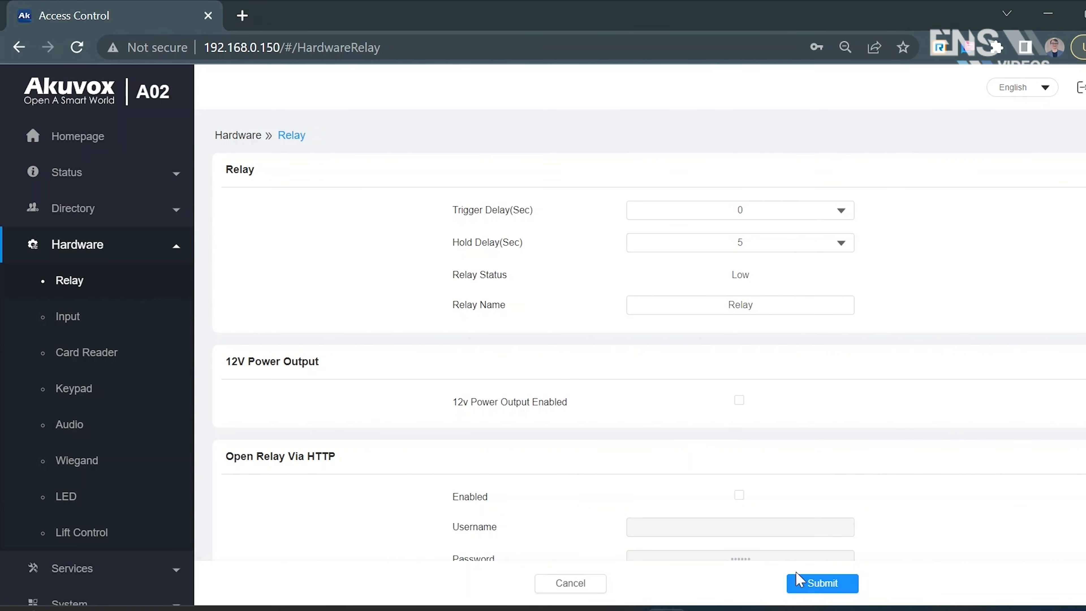
- Submit the relay settings and go to the Input settings, accepting the prompt to discard changes
left_click(799, 583)
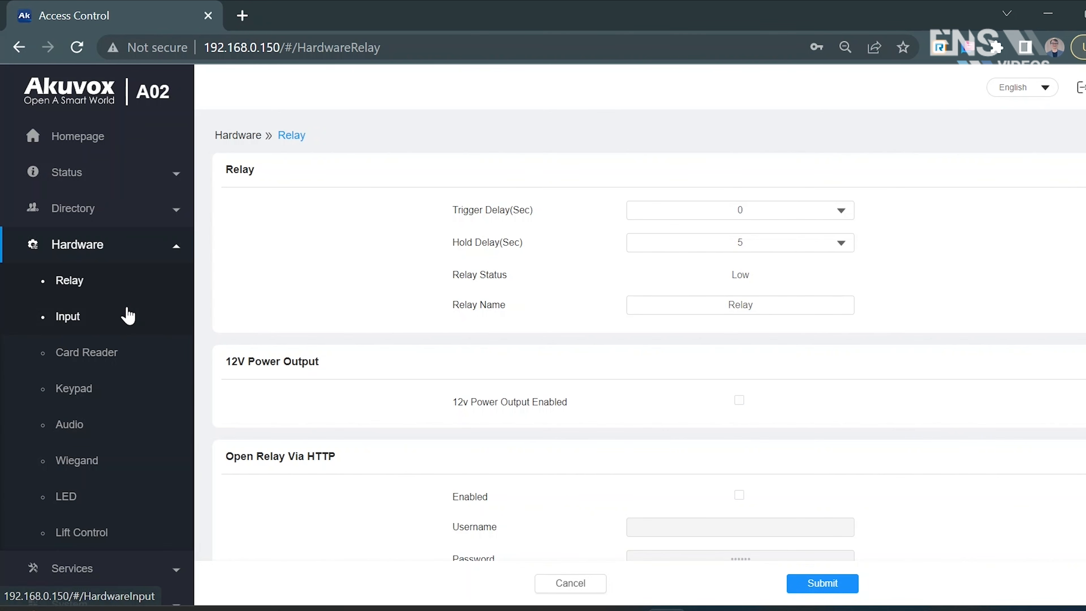
left_click(128, 316)
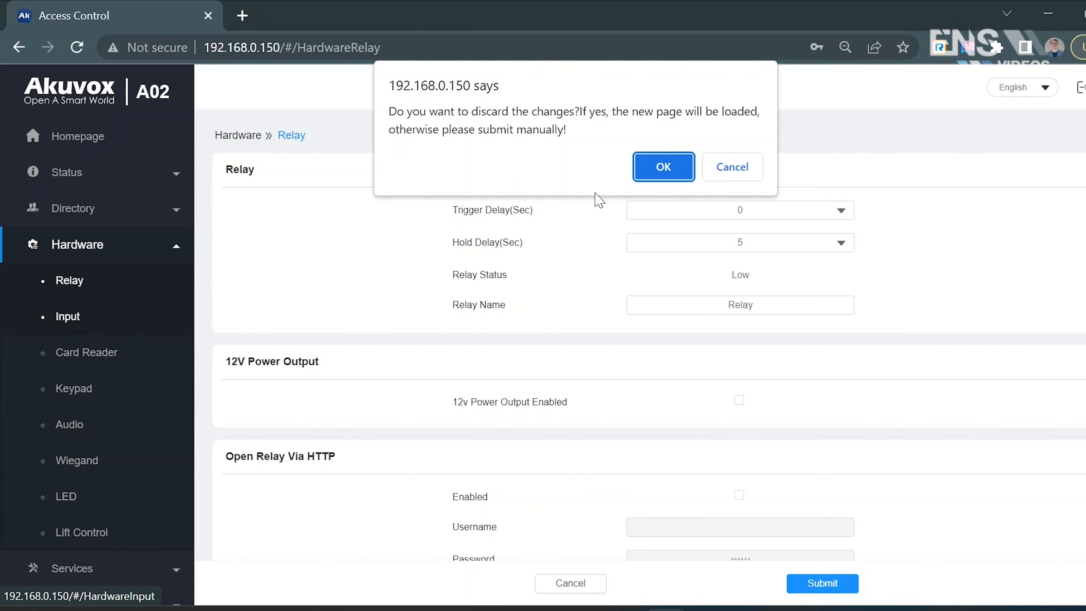
left_click(661, 169)
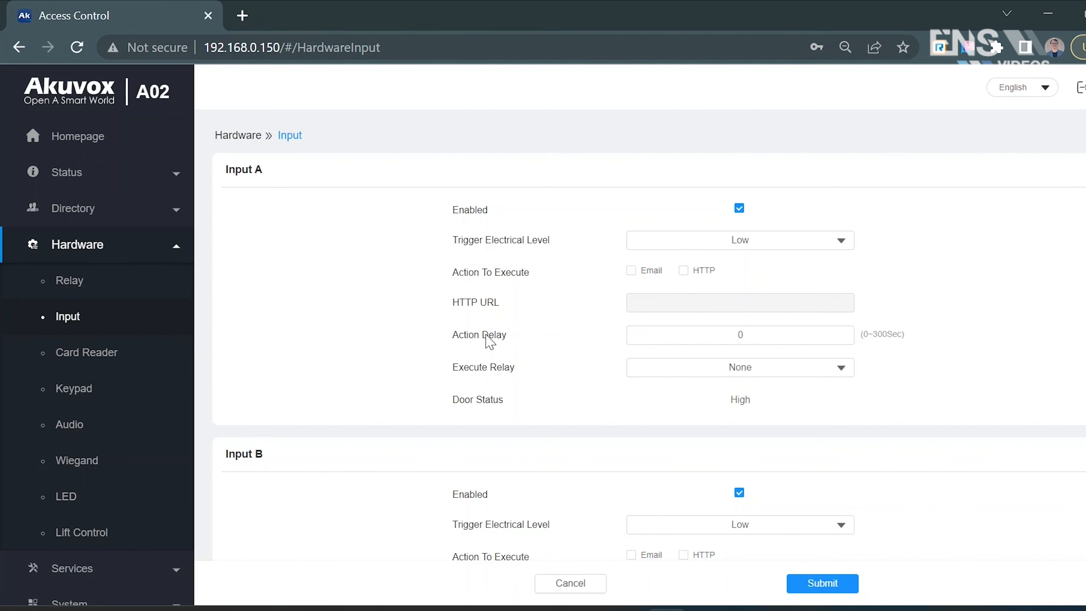
- Disable Input B, set Execute Relay for Input A to Relay, and submit the input settings
scroll(487, 340, "down", 3)
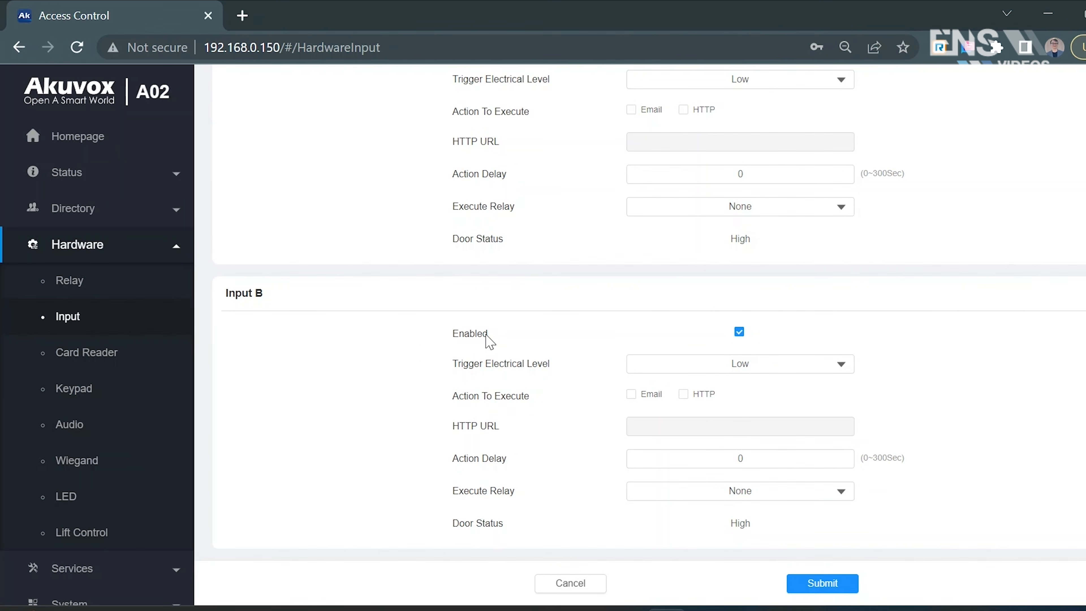
scroll(487, 341, "up", 3)
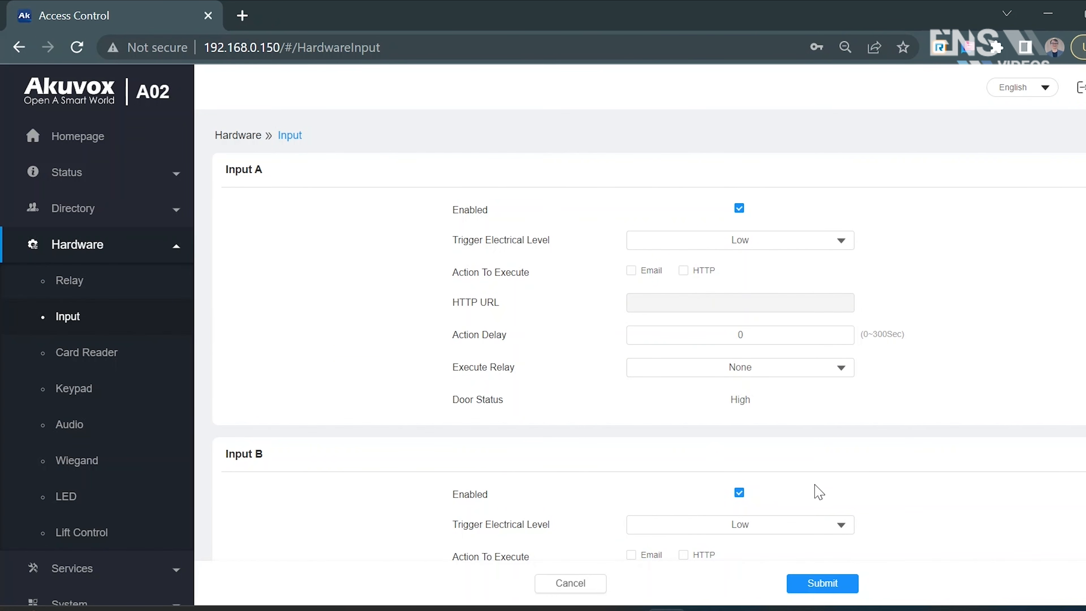
left_click(738, 493)
left_click(765, 373)
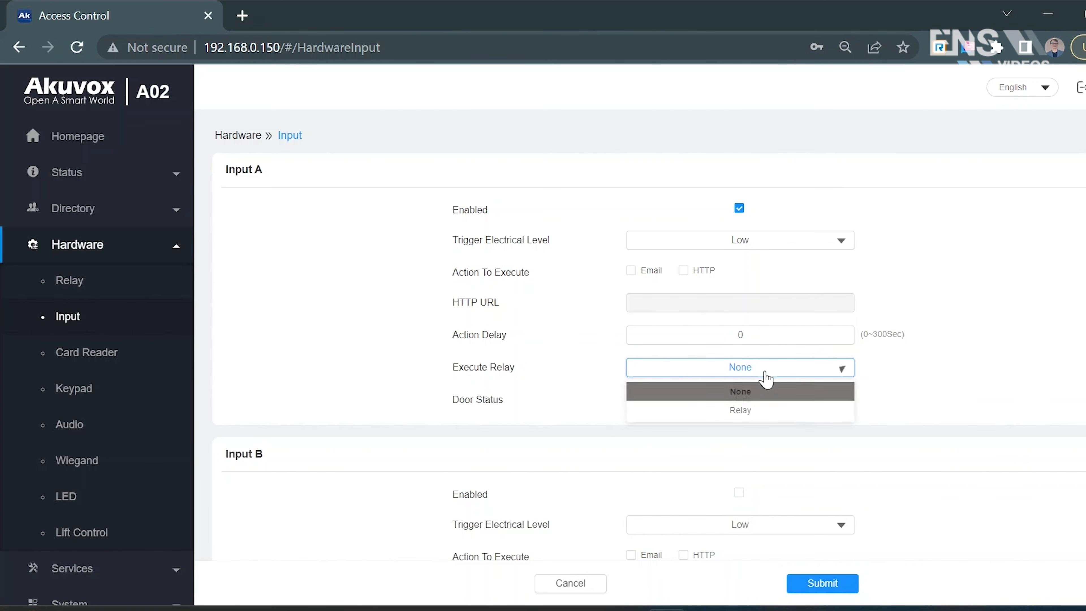
left_click(758, 413)
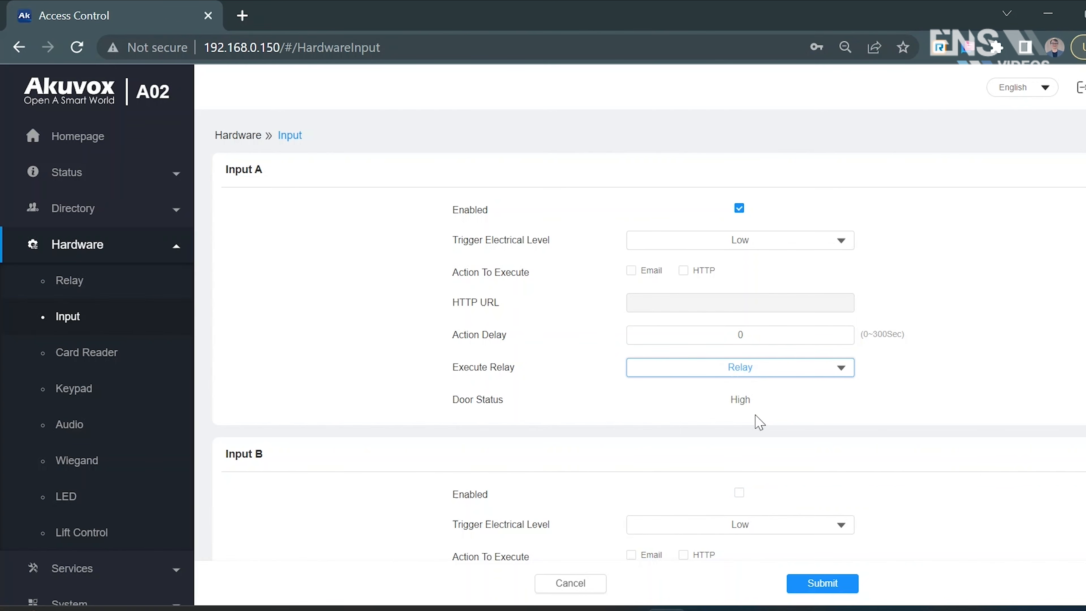
left_click(1007, 285)
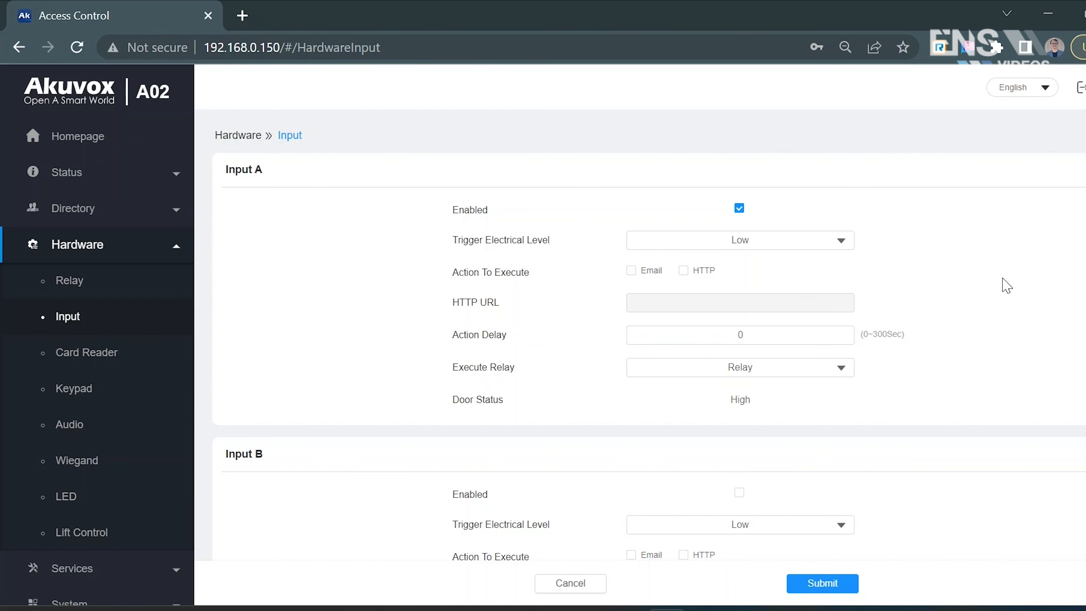
left_click(807, 584)
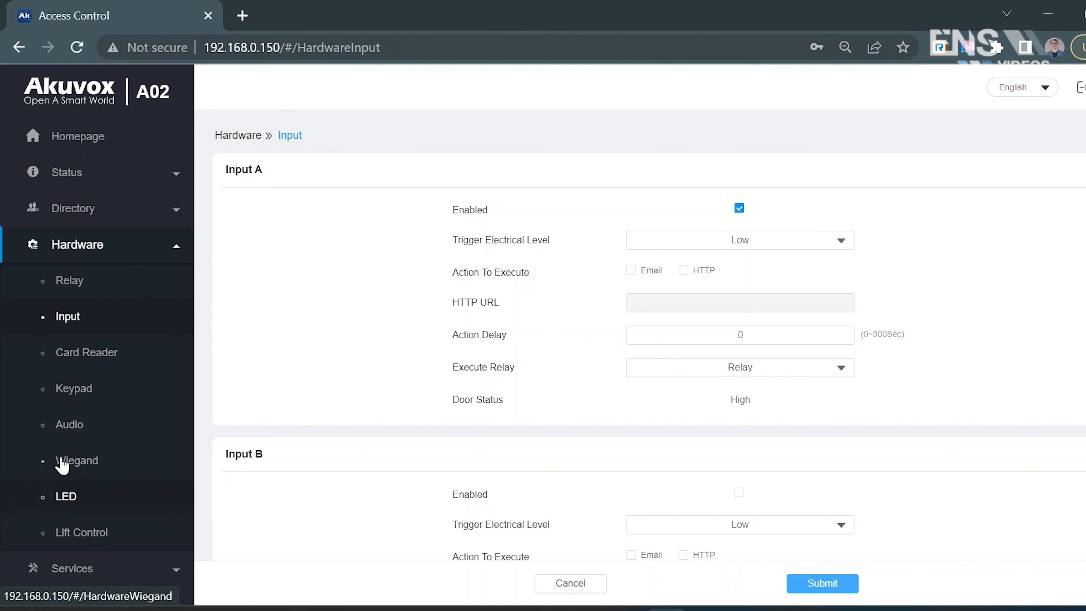
- Review the swiping card area's LED backlight settings and open the HTTP API service settings
left_click(103, 504)
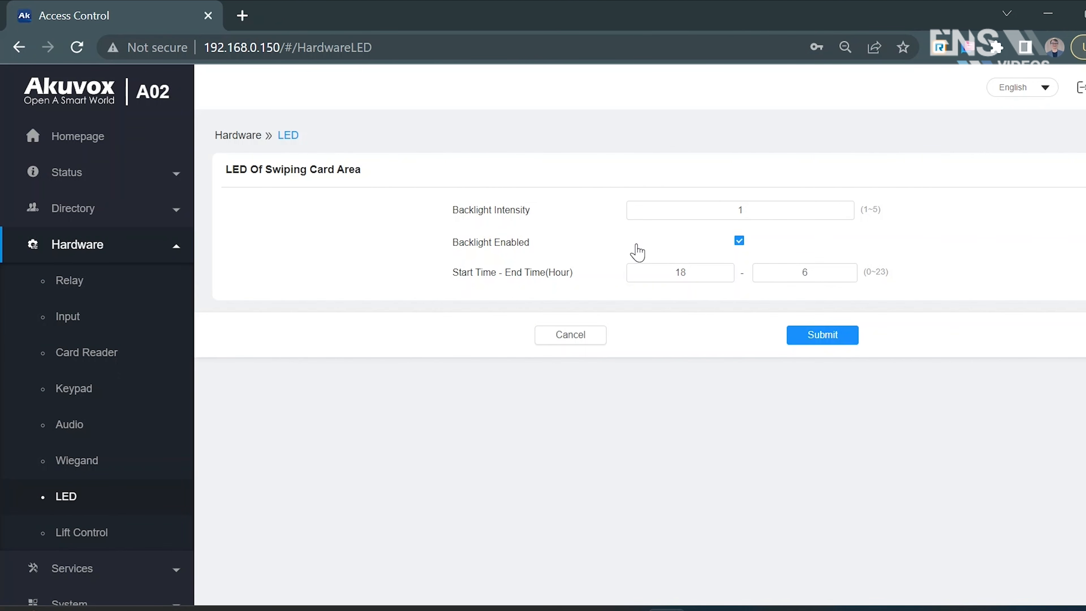
left_click(740, 207)
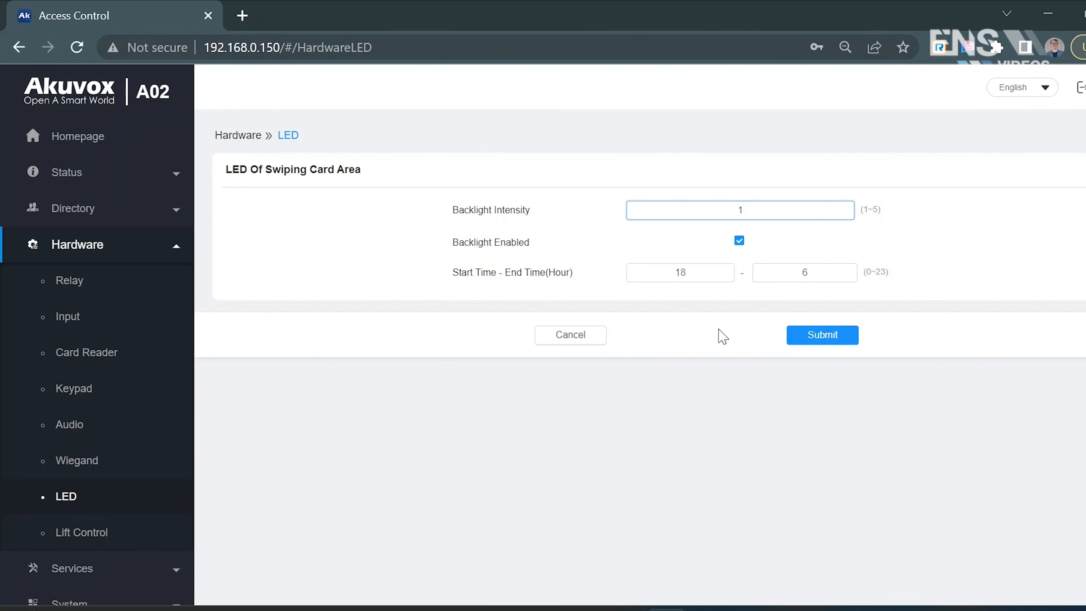
scroll(96, 464, "down", 1)
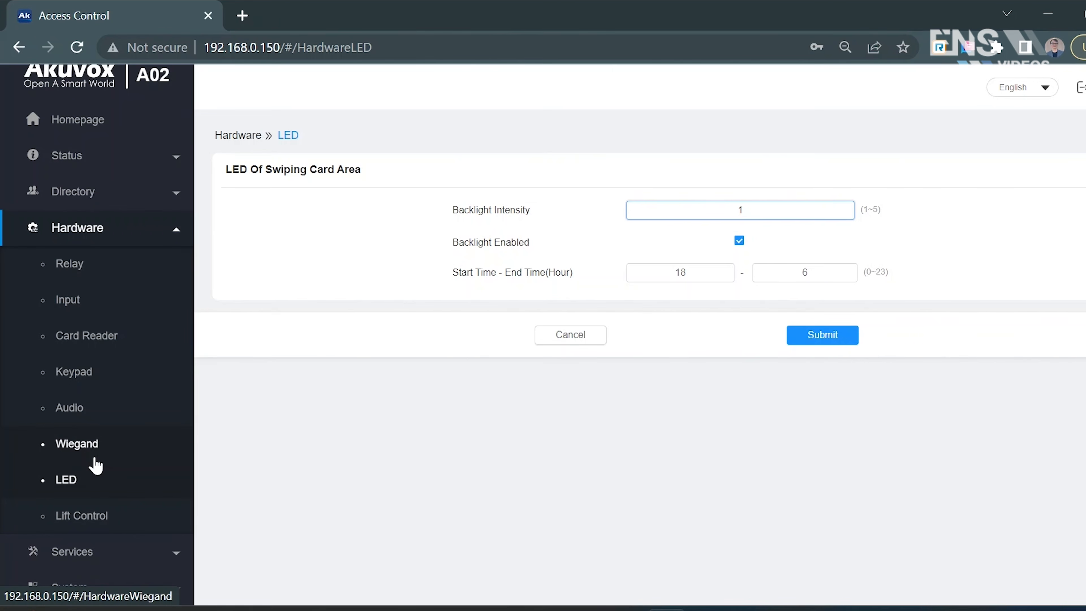
left_click(52, 553)
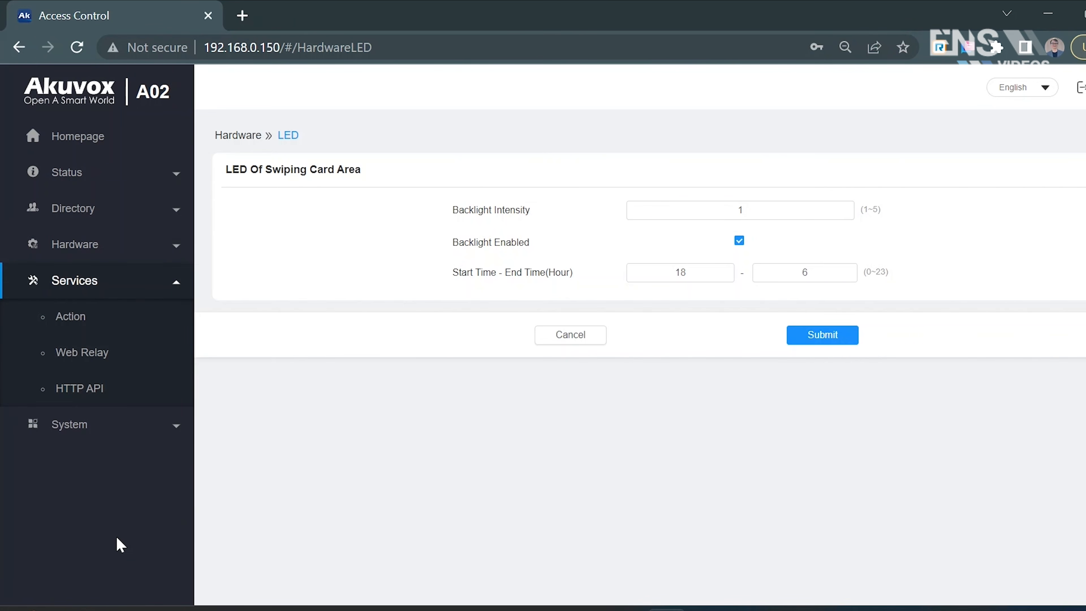
left_click(81, 388)
- Go to the user directory and view the user import dialog, closing it without importing a file
left_click(135, 213)
left_click(124, 256)
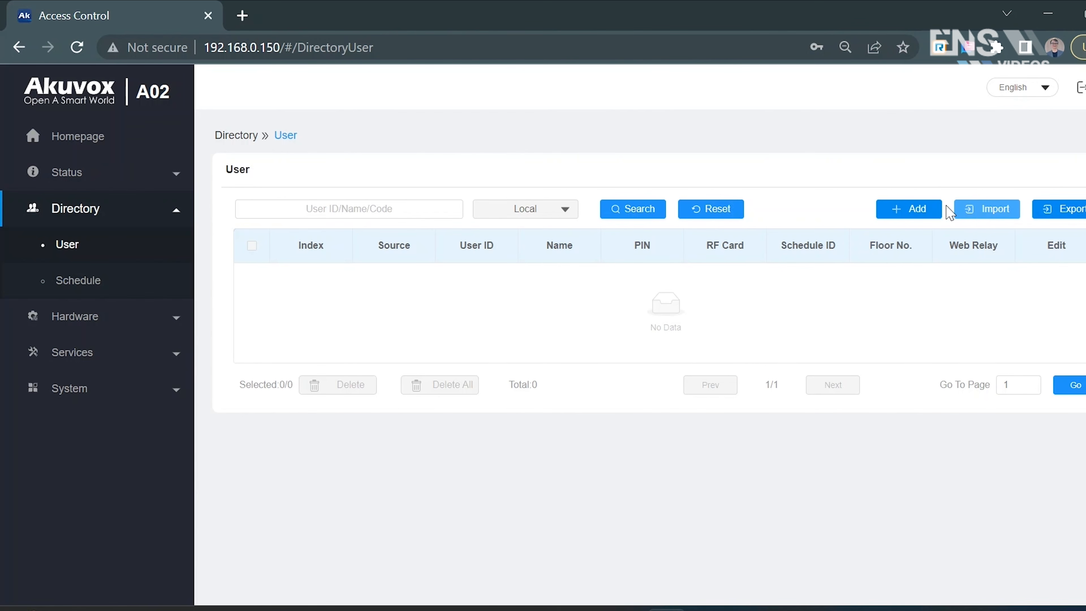
left_click(982, 214)
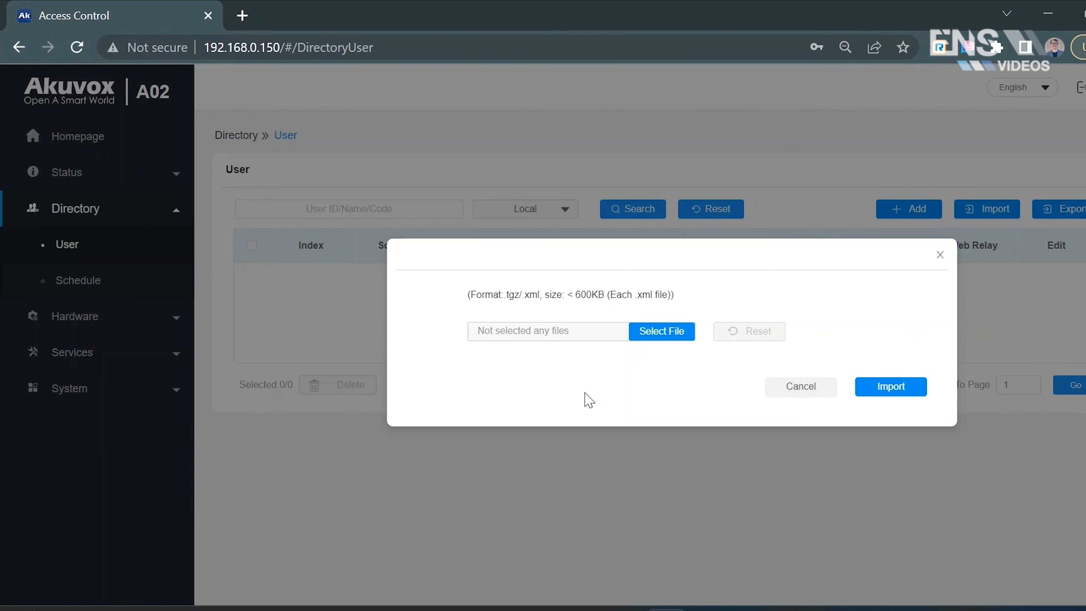
left_click(940, 255)
- Start adding a directory user and enter the user's name and PIN code
left_click(915, 210)
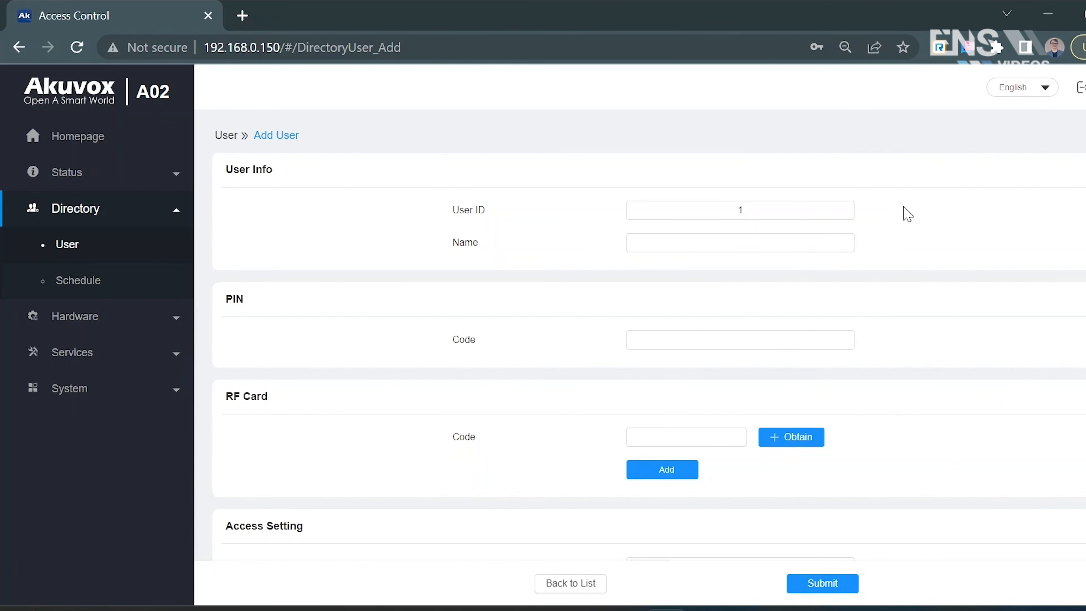
left_click(693, 234)
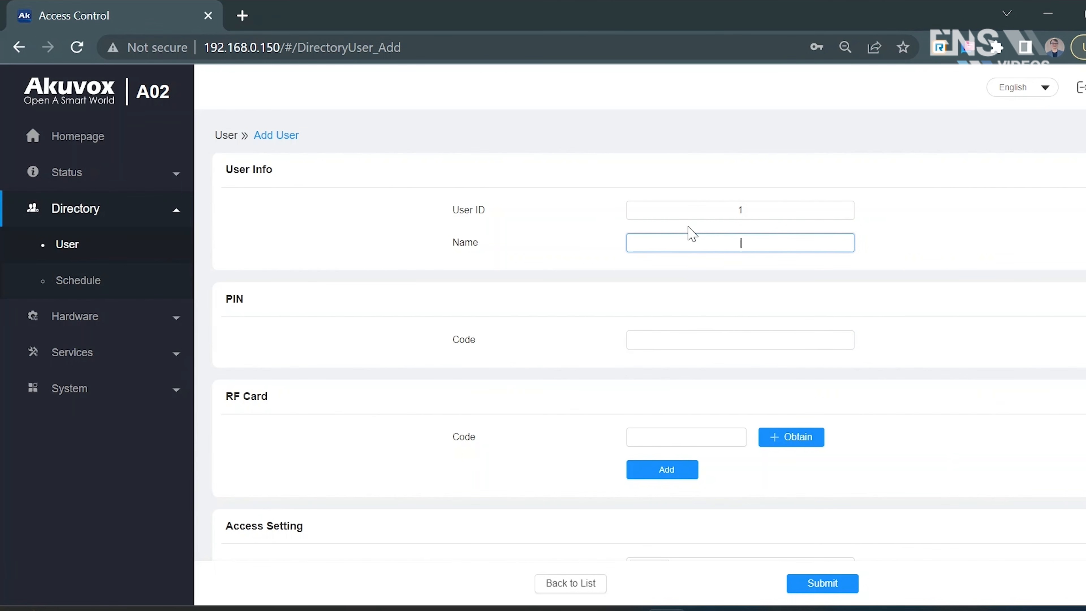
type("Seth")
type("Local")
key("Tab")
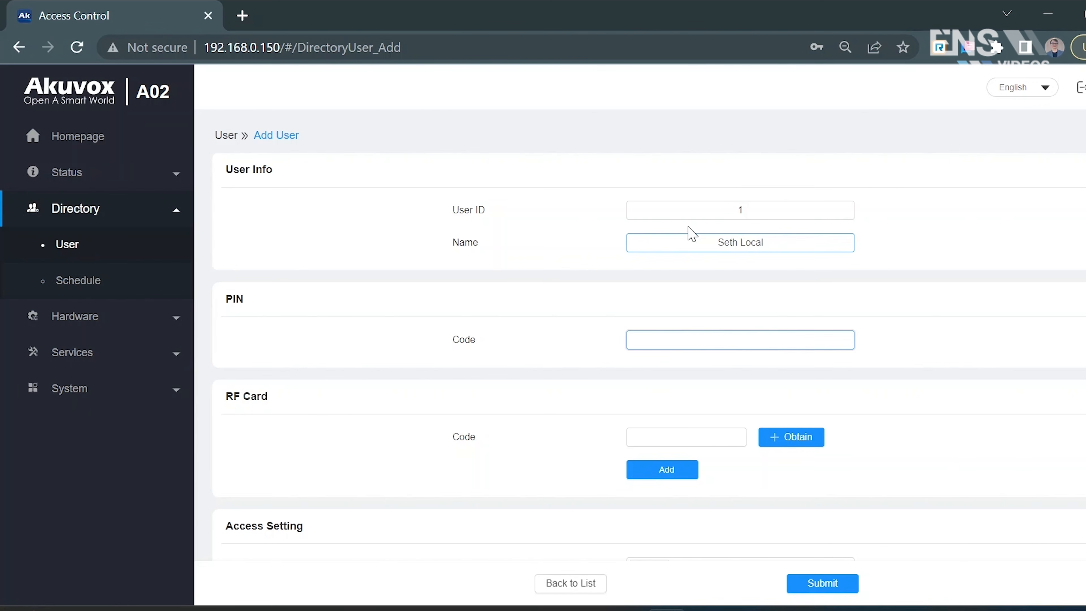
- Review the RF card and access settings, leave the card code empty, and submit the new user
scroll(529, 355, "down", 1)
scroll(529, 355, "down", 3)
left_click(648, 315)
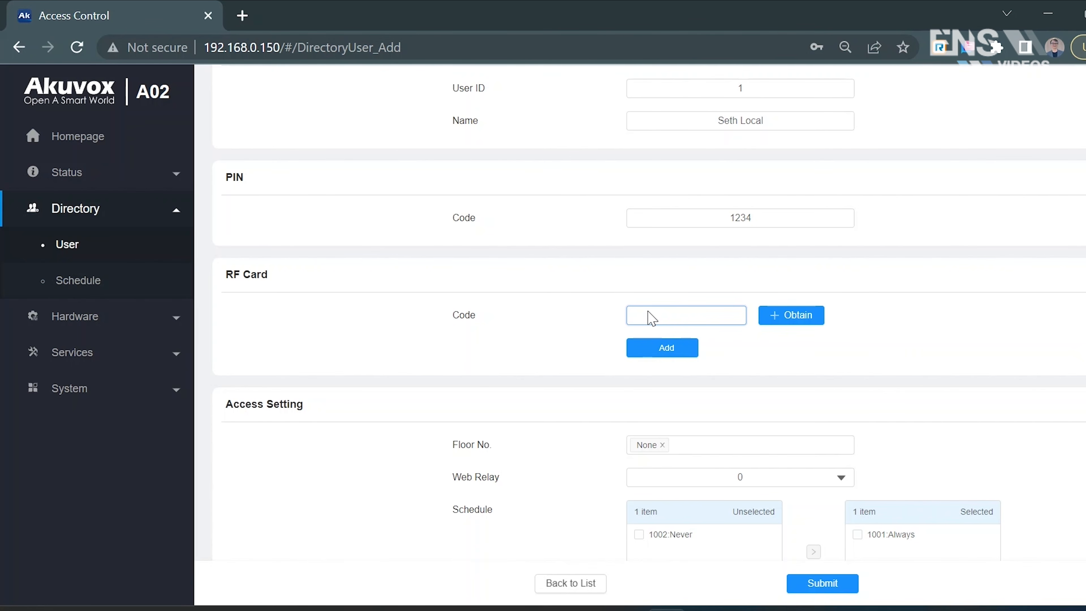
scroll(649, 317, "down", 2)
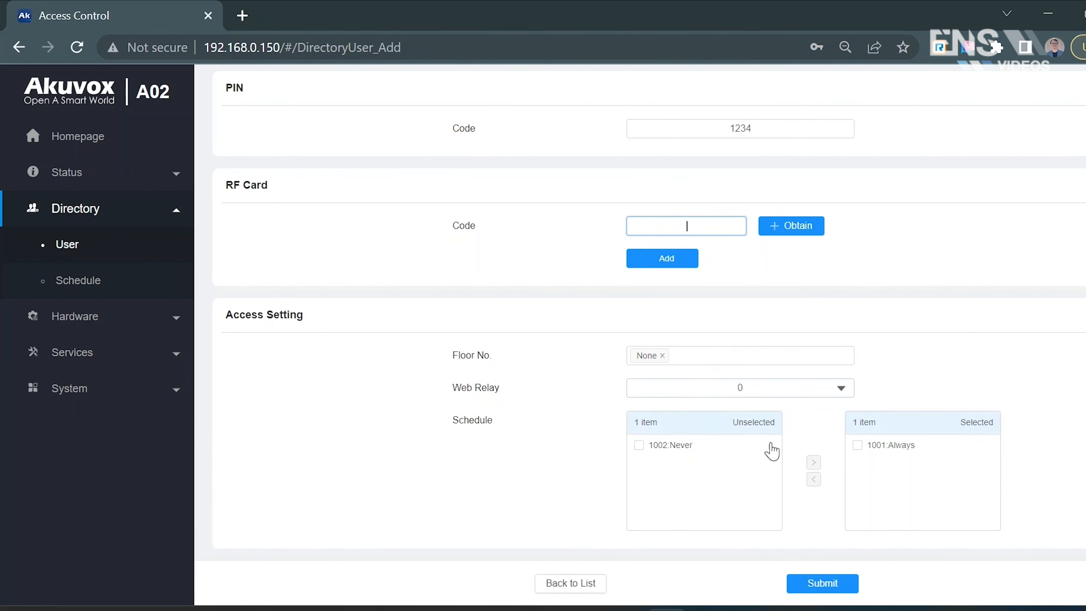
left_click(825, 586)
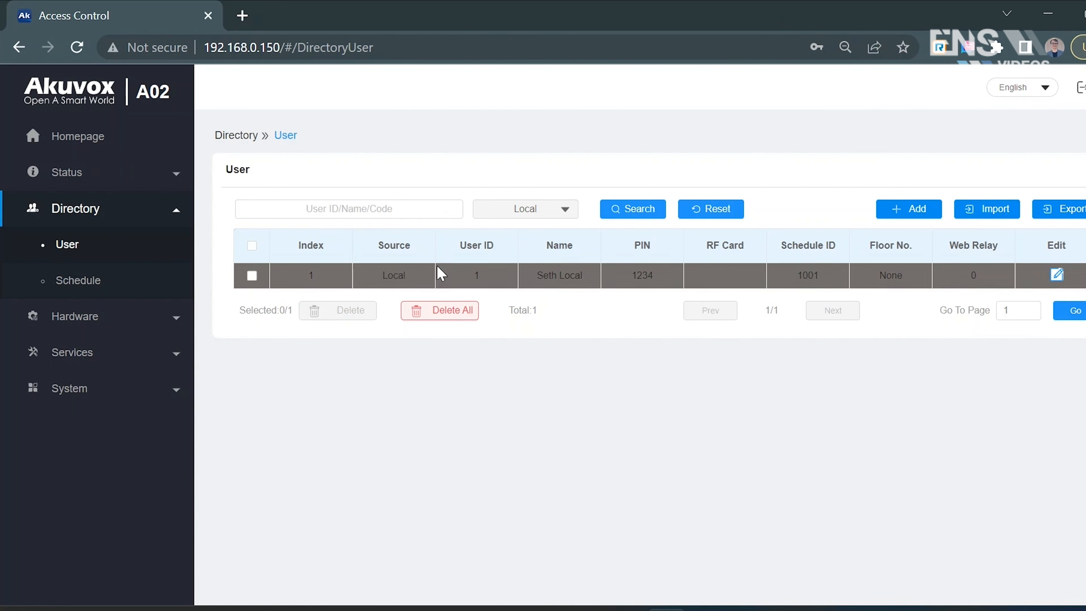
- View the directory's schedules and the device status information, and open the access log
left_click(159, 287)
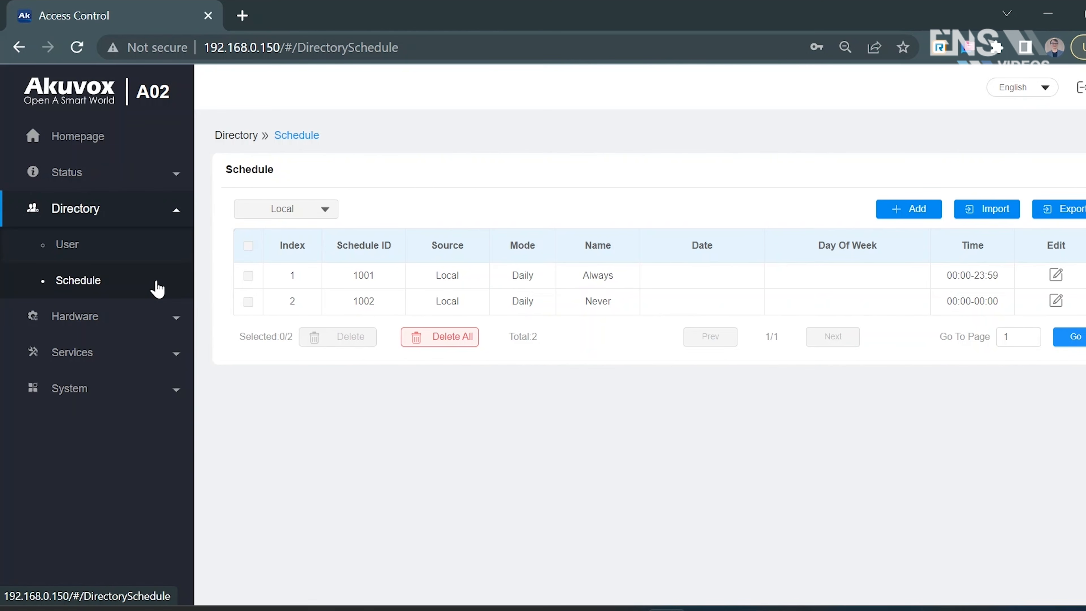
left_click(125, 189)
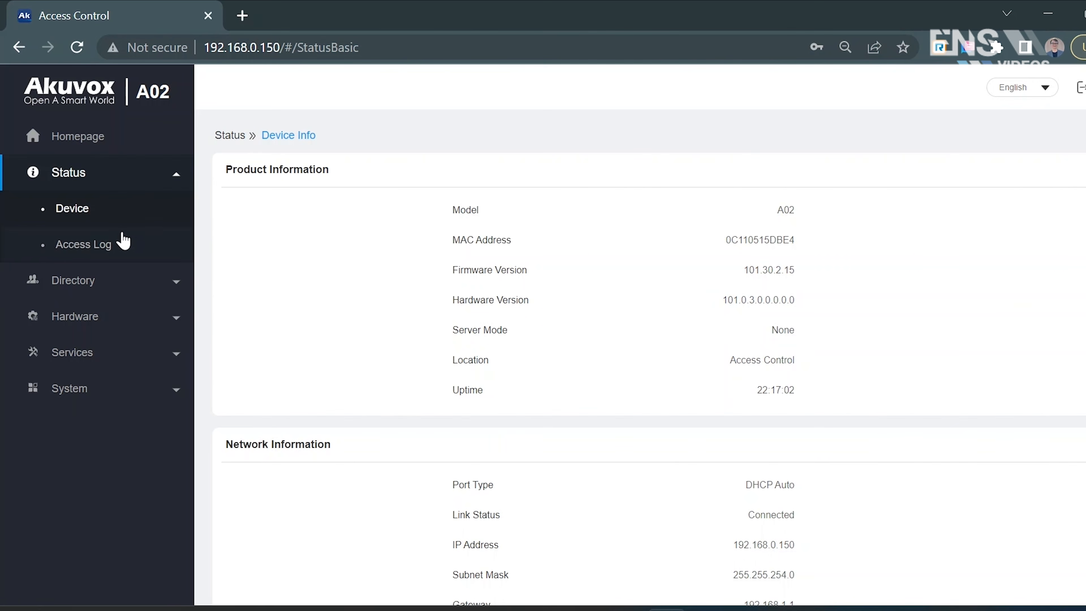
left_click(122, 250)
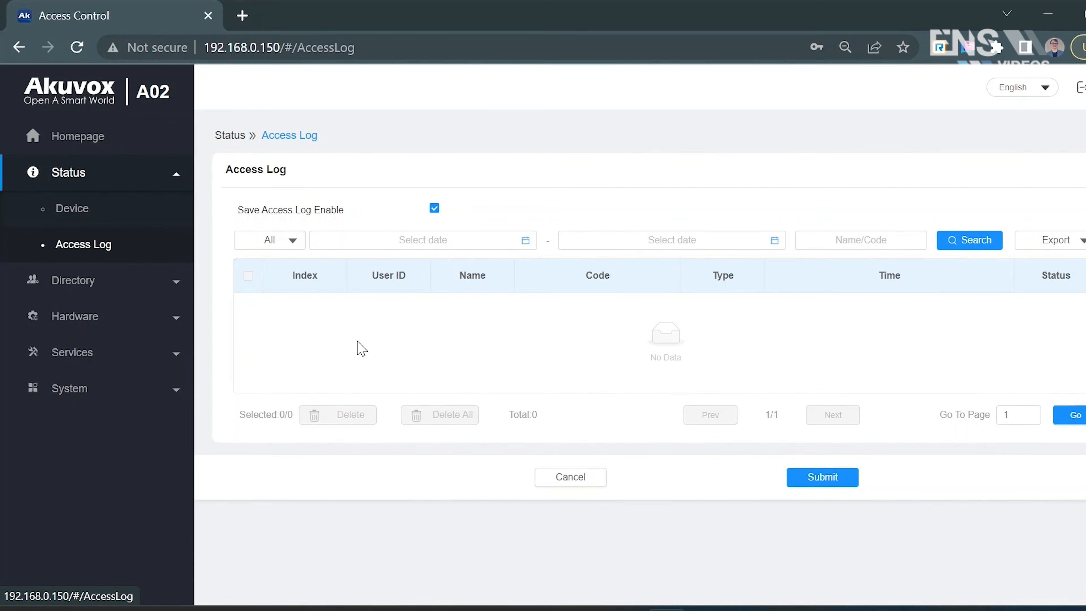
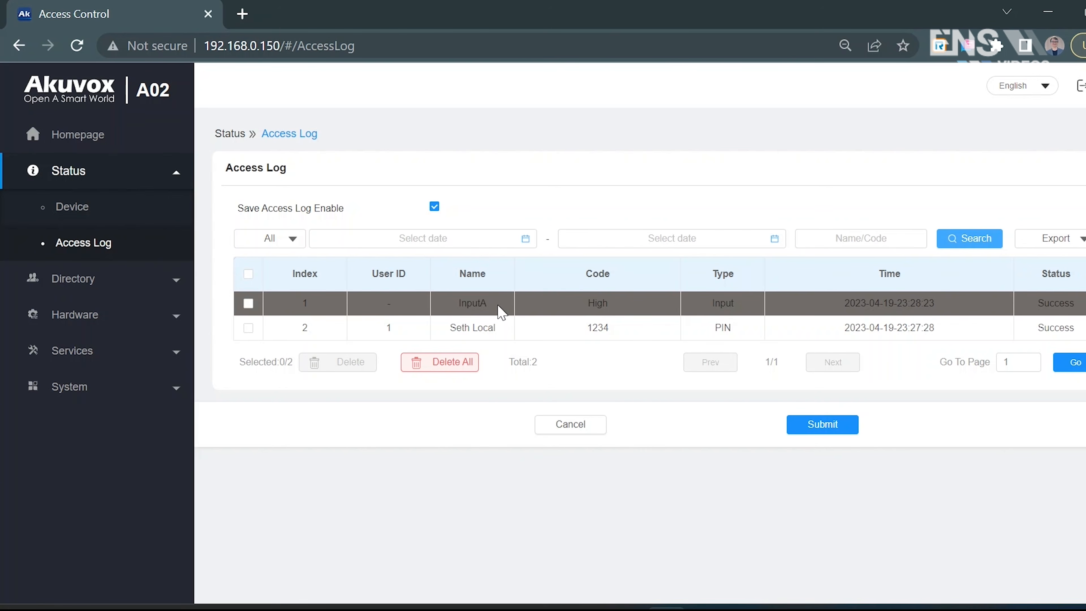
- Search the access log by the local user's partial name, and clear the name filter to list all entries again
left_click(812, 237)
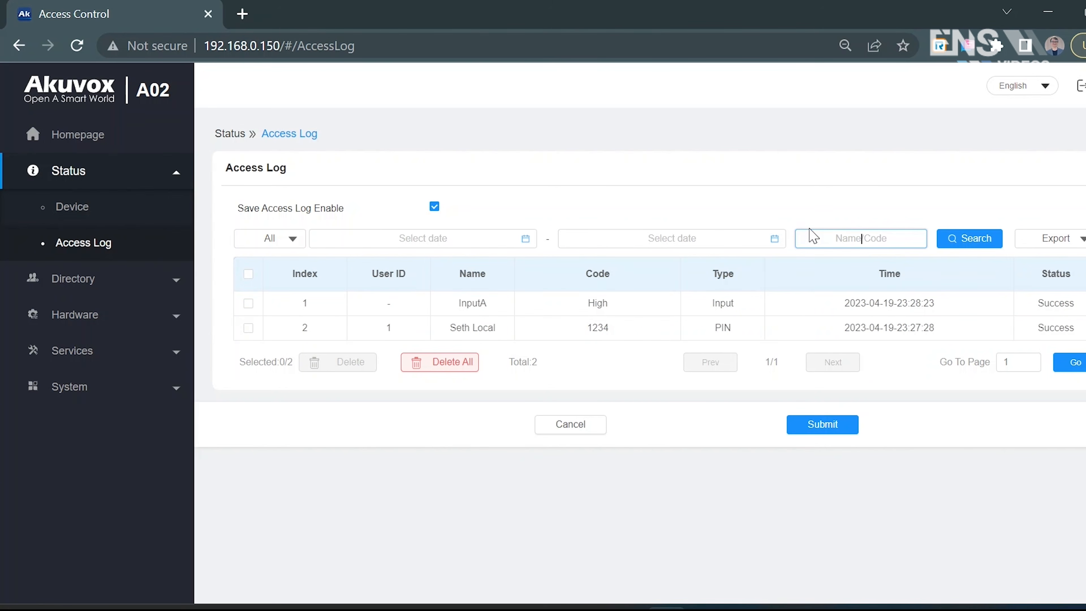
type("Seth LK")
key("BackSpace")
left_click(964, 244)
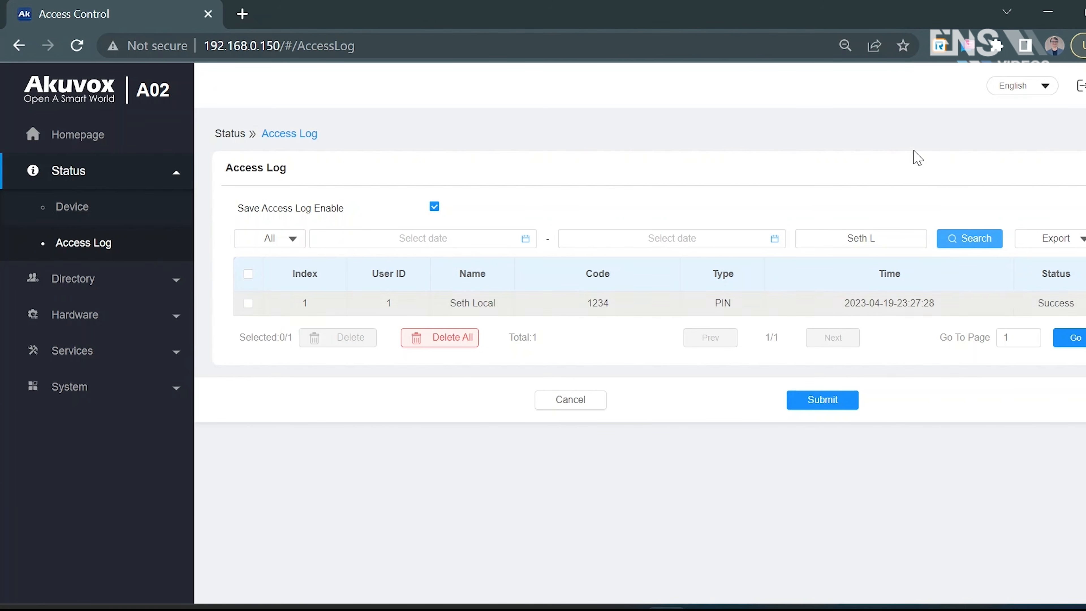
left_click(919, 238)
left_click(948, 246)
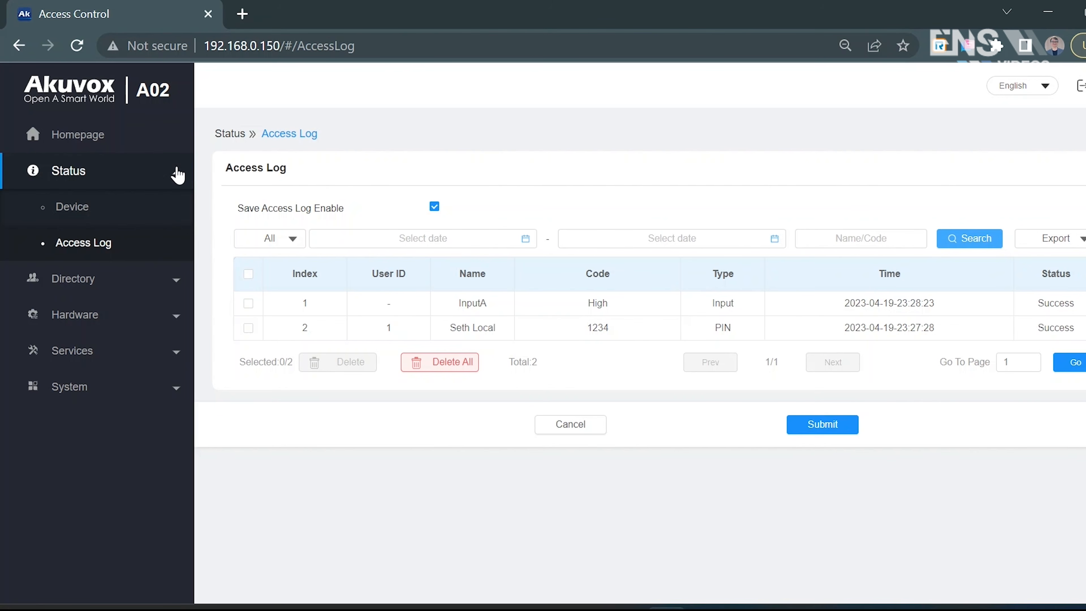
- View the available pages under the Services and System categories
left_click(177, 175)
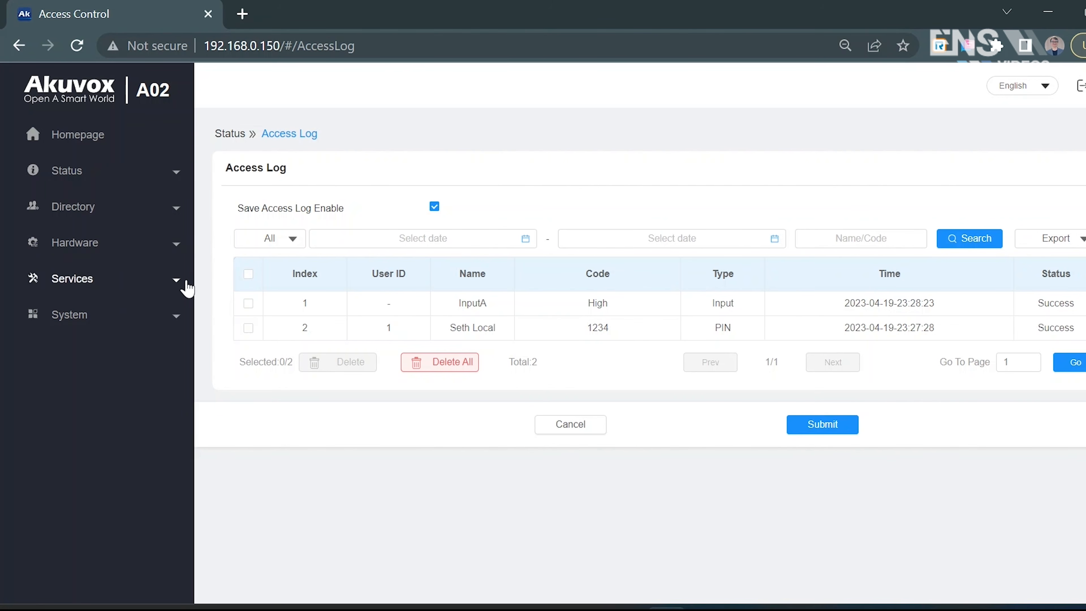
left_click(177, 281)
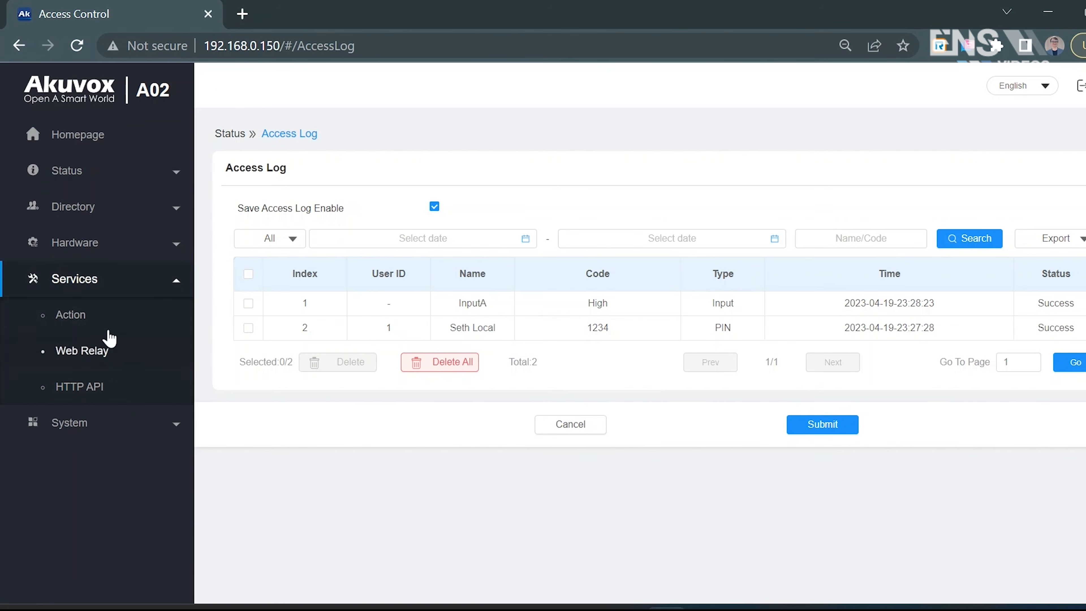
left_click(122, 428)
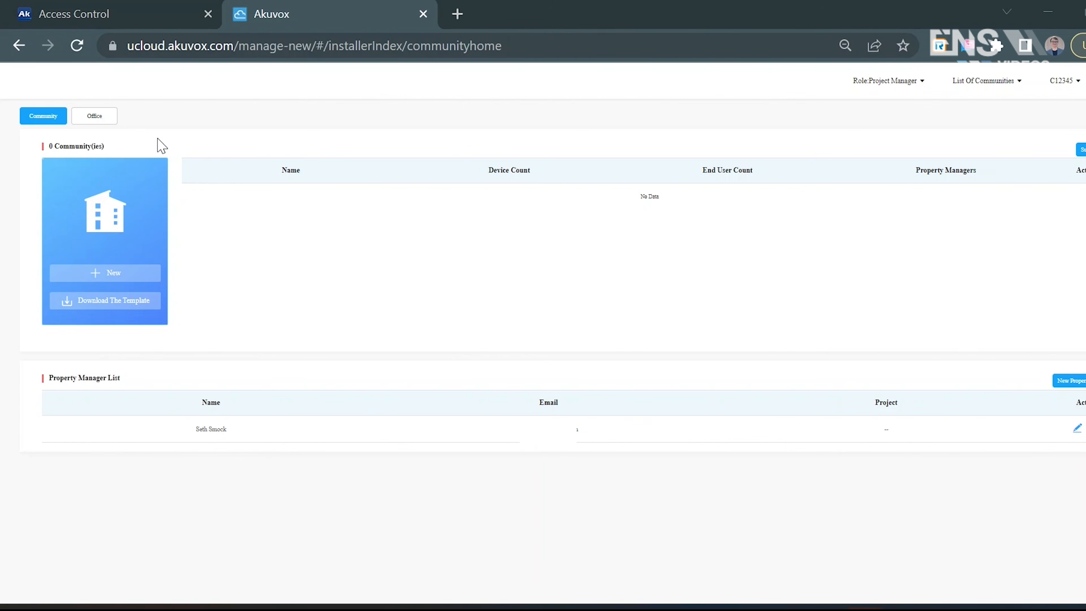
- View the Office and Community project lists in the Akuvox cloud portal, ending on the Office list
left_click(106, 119)
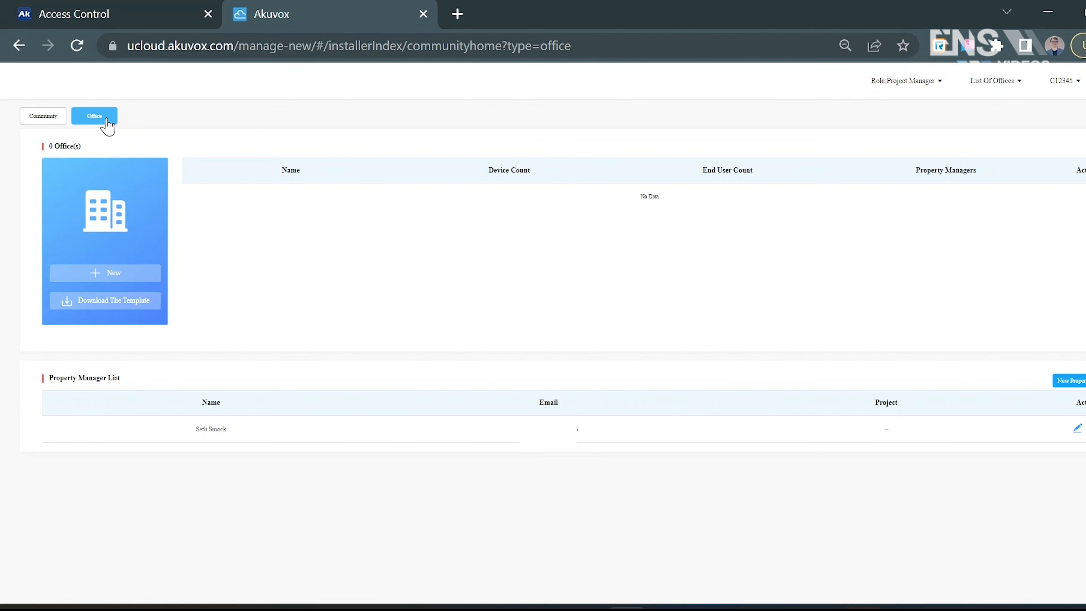
left_click(65, 120)
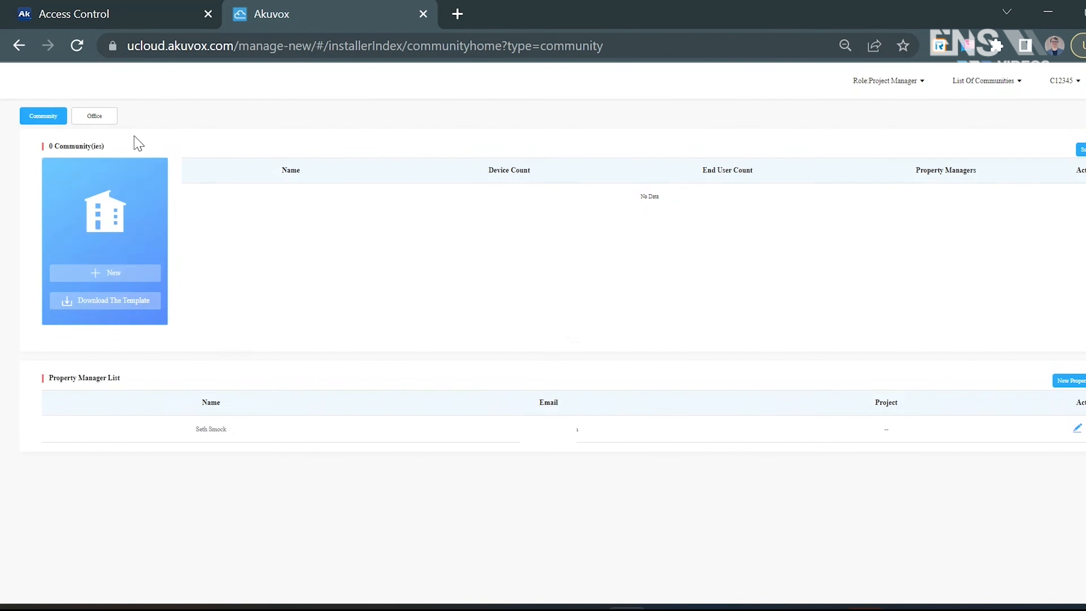
left_click(115, 129)
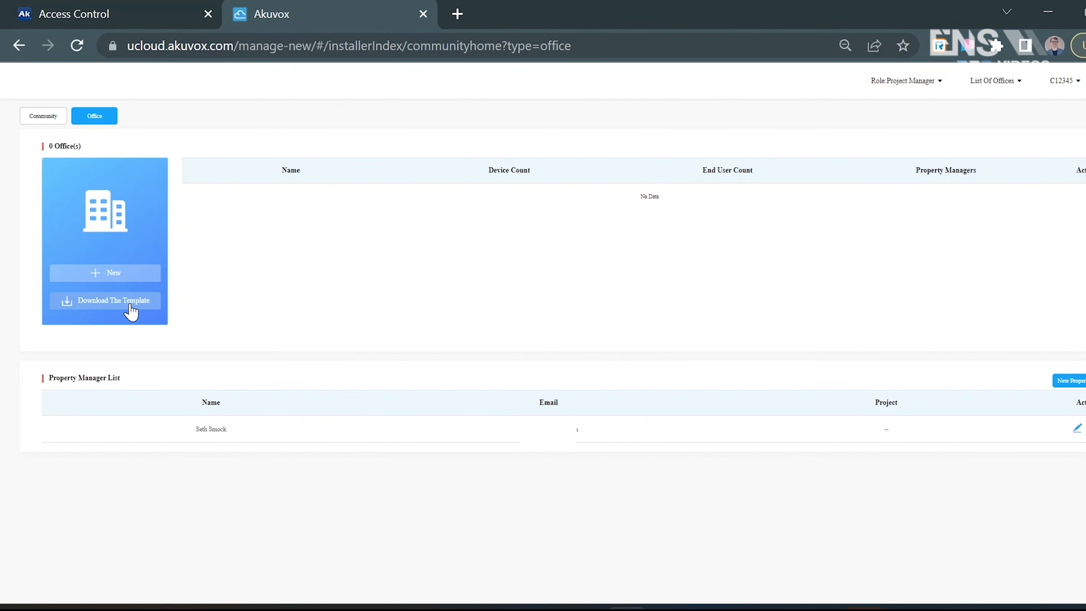
- Start a new office with the landline service off and name it Test Office
left_click(135, 281)
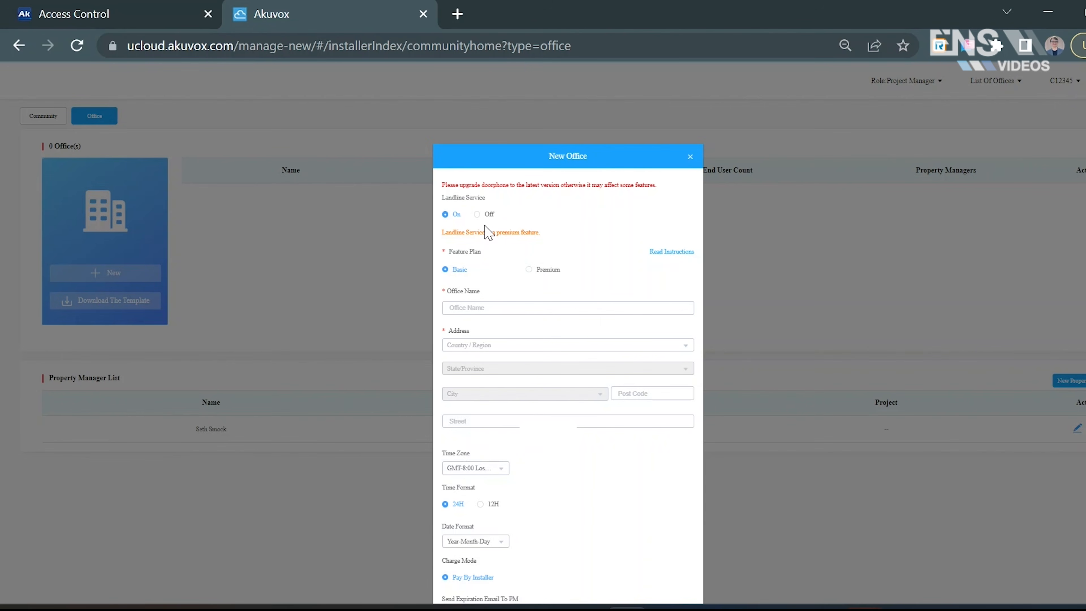
left_click(477, 214)
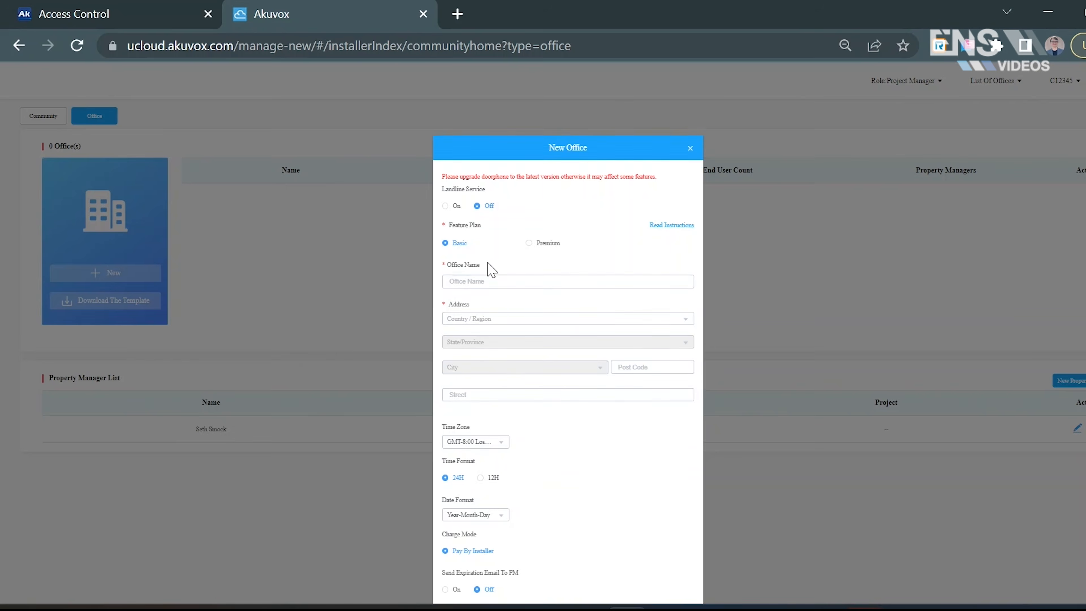
scroll(491, 268, "down", 2)
left_click(486, 220)
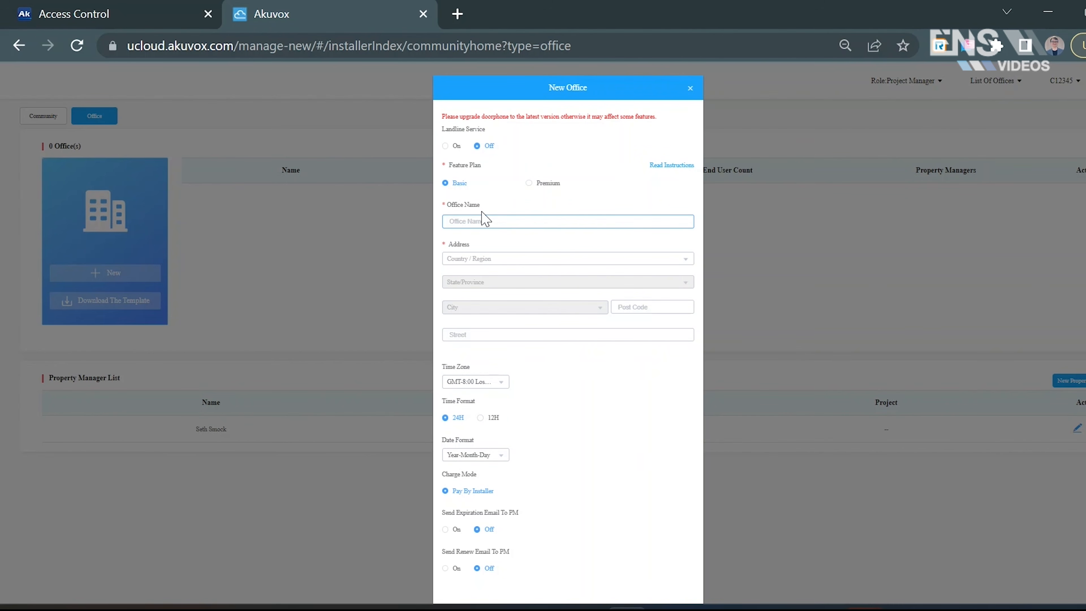
type("Test Office")
- Set the new office's country to United States and fill in the remaining address fields
left_click(487, 259)
scroll(522, 359, "down", 1)
scroll(522, 359, "down", 15)
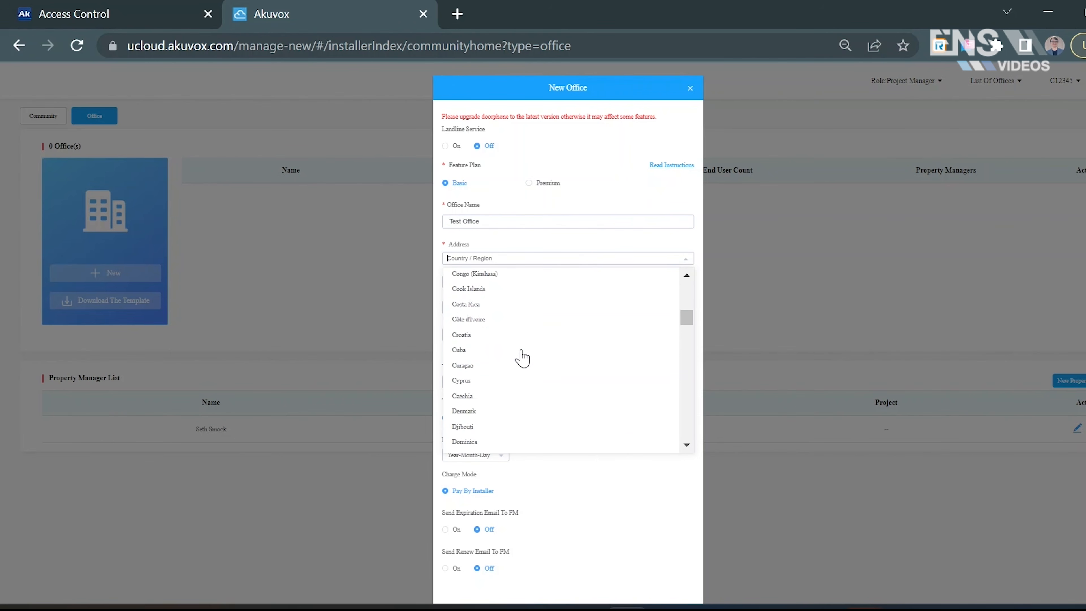
scroll(522, 359, "down", 3)
type("United")
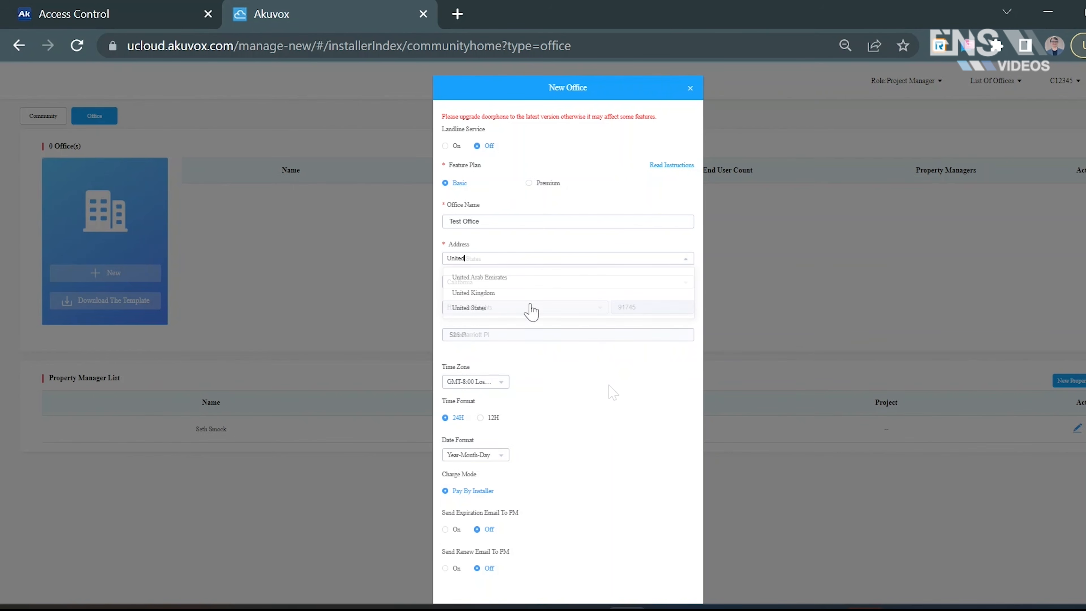
left_click(528, 308)
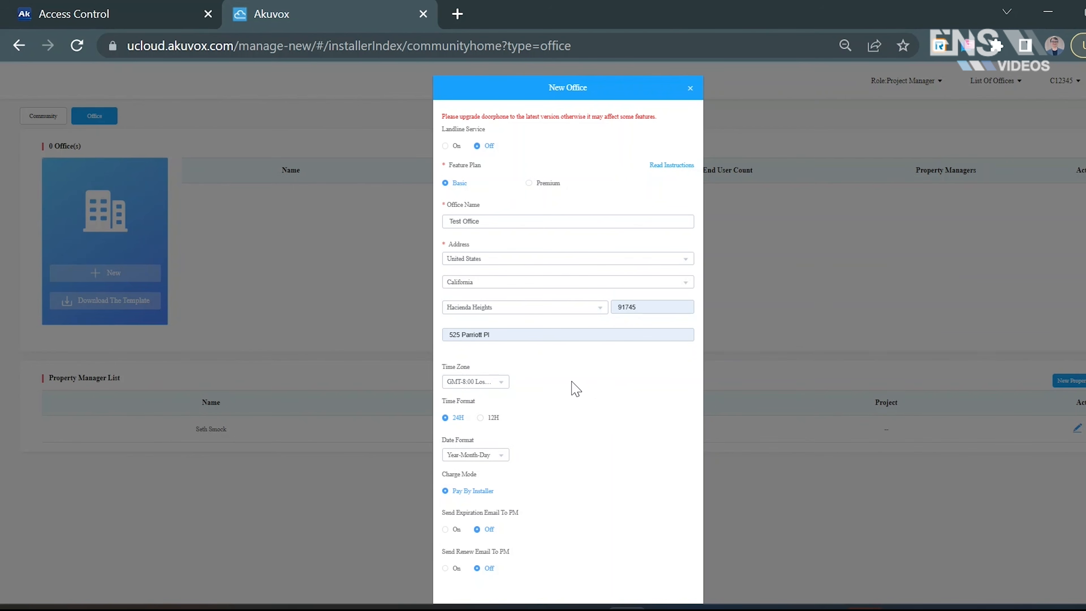
- Choose the 12H time format and the Month-Day-Year date format for the new office, and submit it
scroll(573, 391, "down", 1)
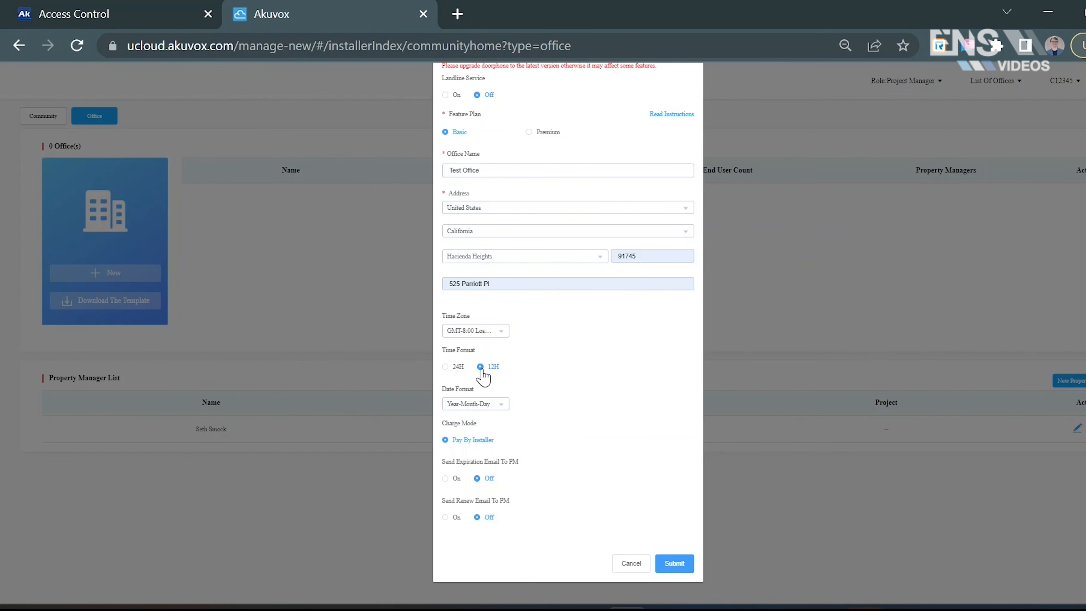
left_click(488, 407)
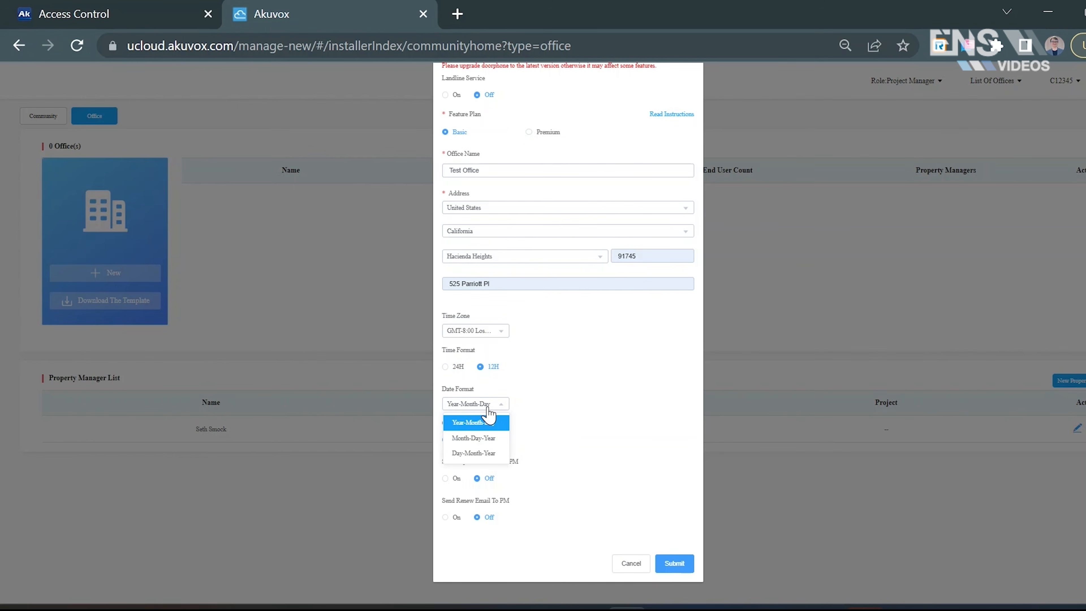
left_click(478, 439)
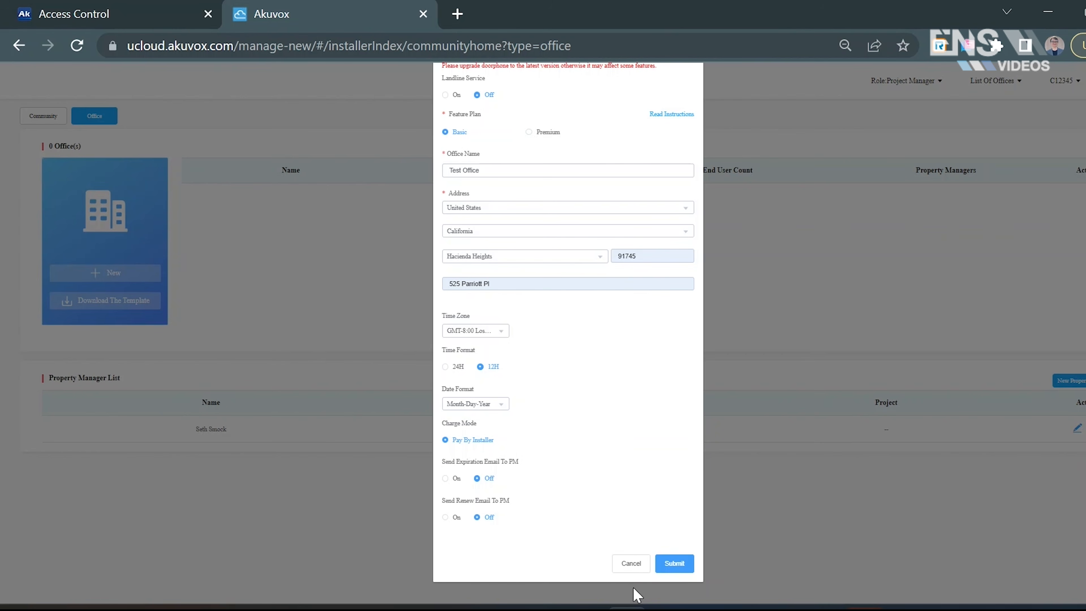
left_click(679, 570)
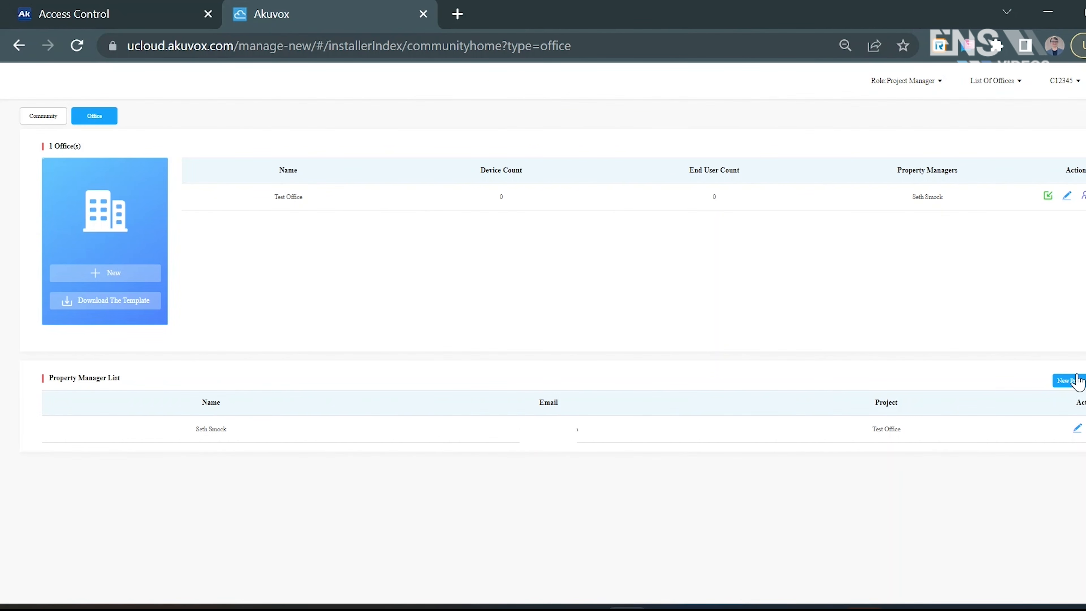
- Open the option for adding a new property manager, and assign the existing property manager to Test Office
left_click(1072, 381)
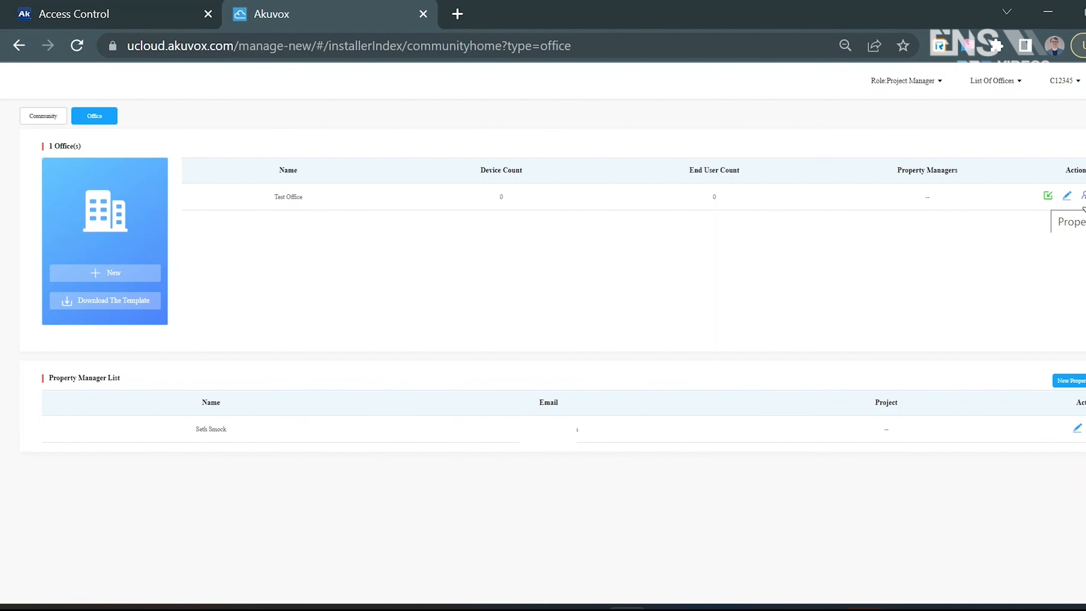
left_click(1083, 197)
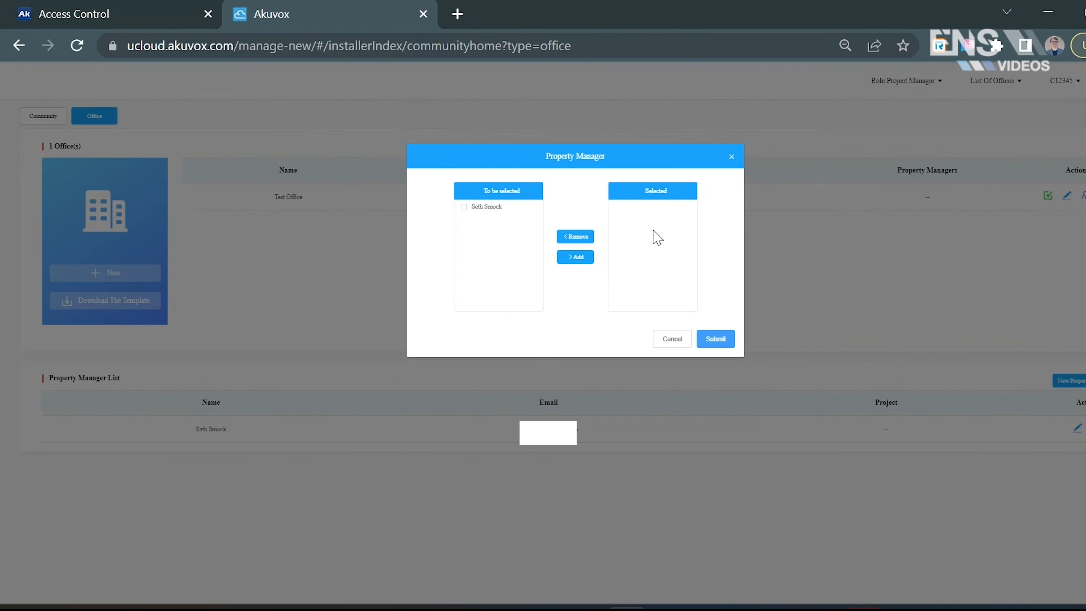
left_click(507, 212)
left_click(572, 265)
left_click(716, 339)
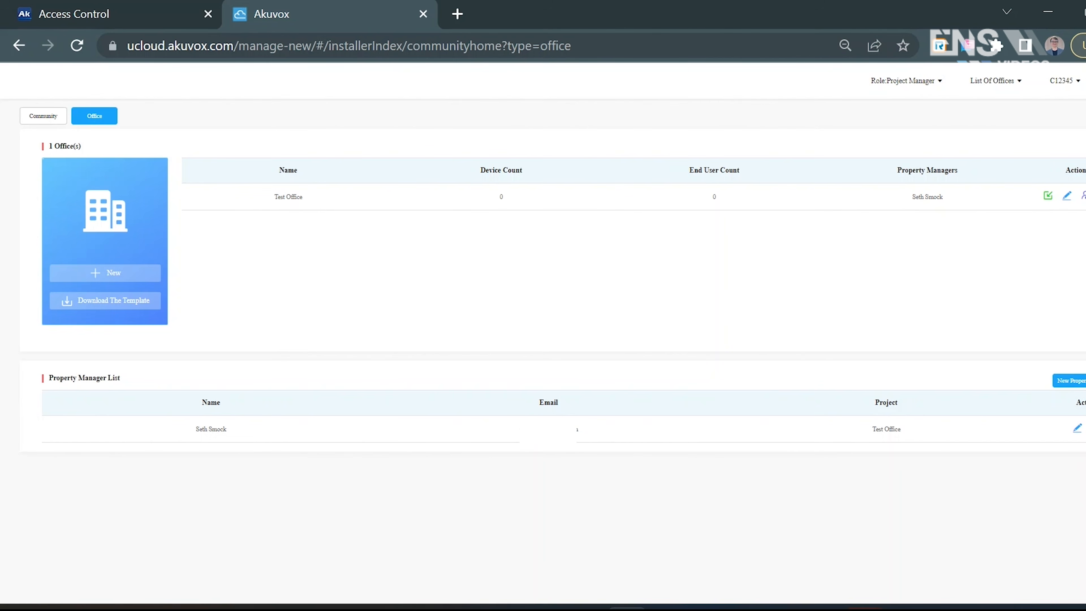
- Open the management page of Test Office and view its office-level and Public Area listings
left_click(1048, 195)
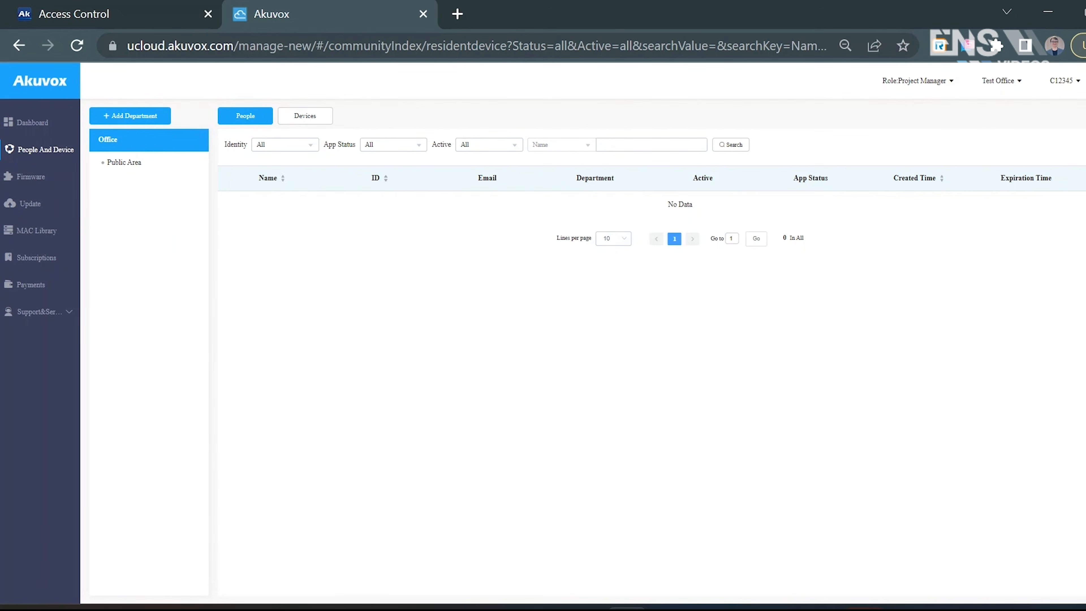
left_click(122, 166)
left_click(132, 146)
left_click(154, 175)
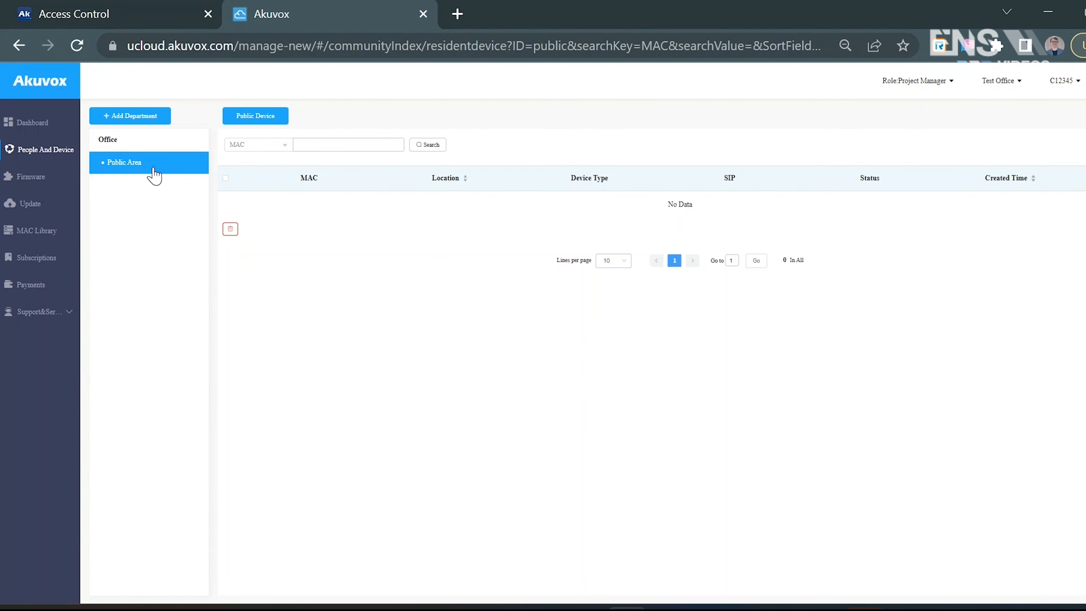
- Add a department named Marketing Dept on floor 2
left_click(152, 118)
left_click(526, 193)
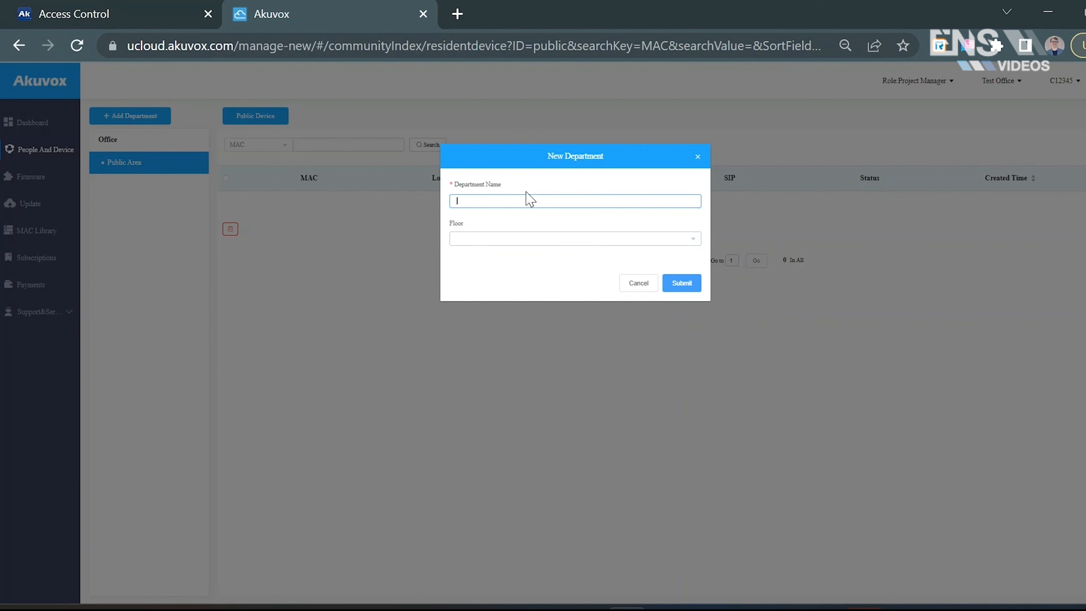
type("Marketing Dept")
left_click(518, 240)
left_click(497, 287)
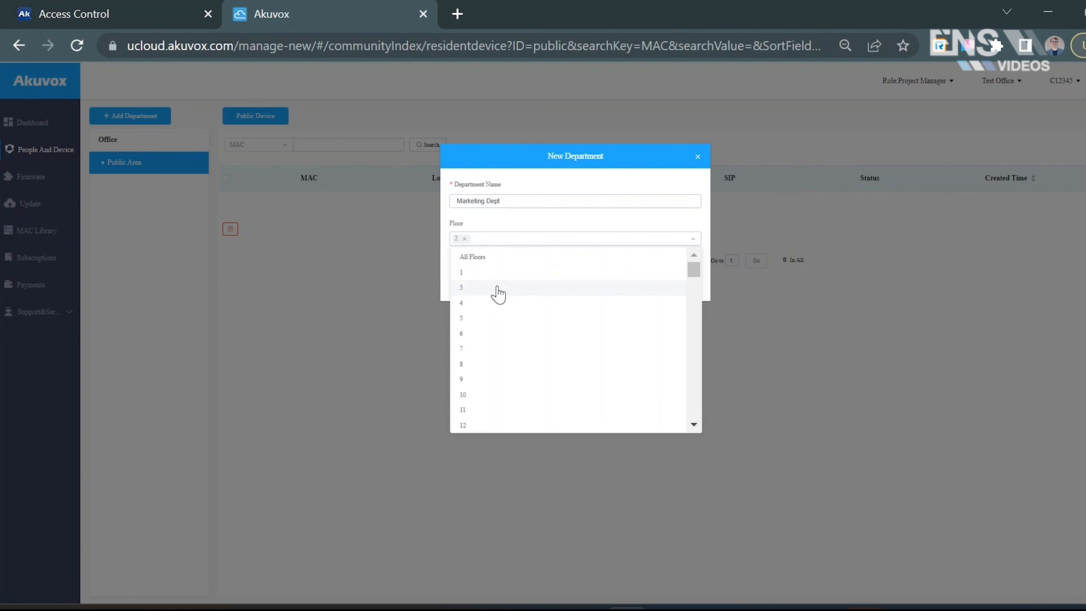
left_click(575, 226)
left_click(692, 286)
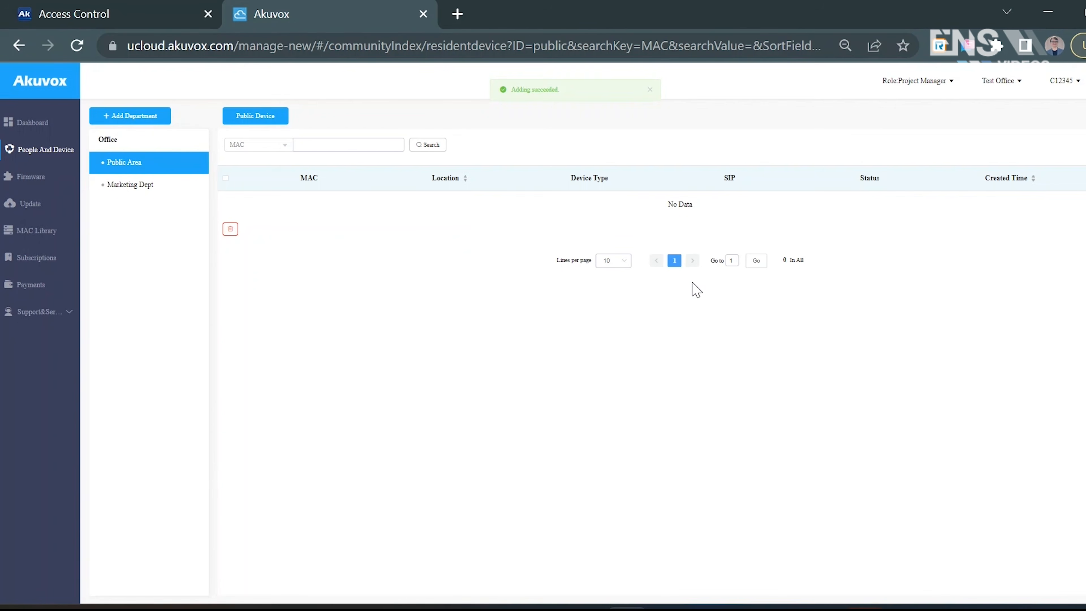
- Open the public devices of Marketing Dept and start adding a device
left_click(165, 184)
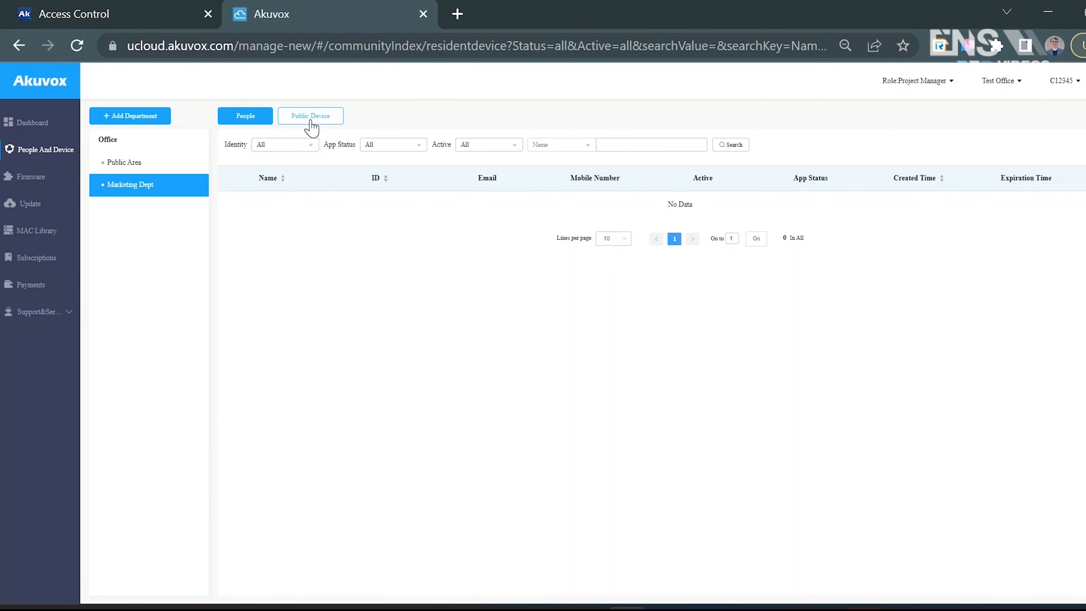
left_click(317, 120)
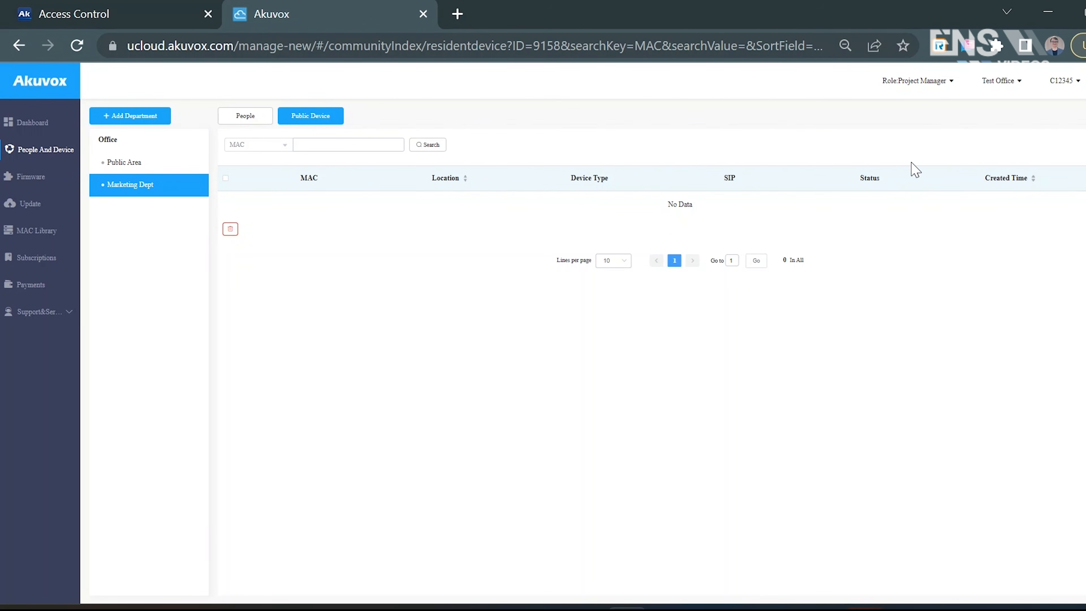
left_click(1084, 116)
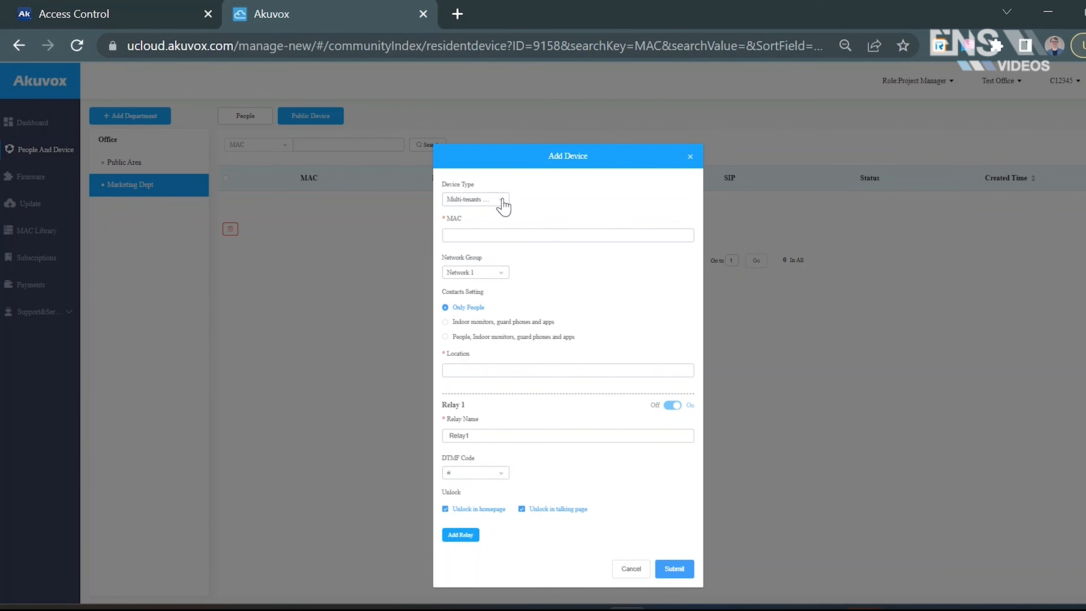
- Copy the MAC address of the device at 192.168.0.150 from IP Scanner and enter it as the new device's MAC, 0C110515DBE4
left_click(494, 236)
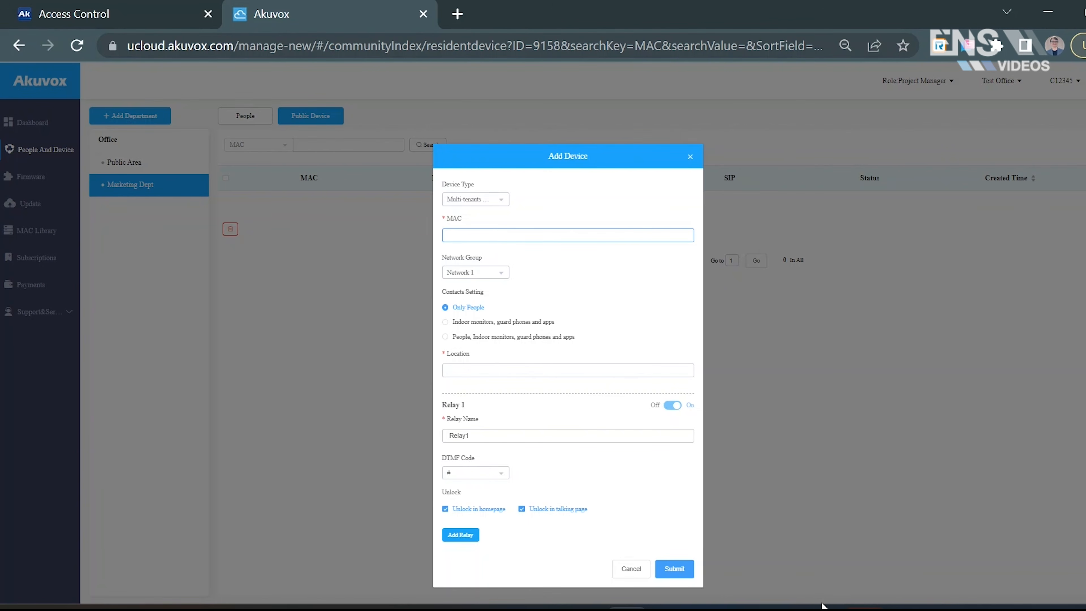
mouse_move(828, 604)
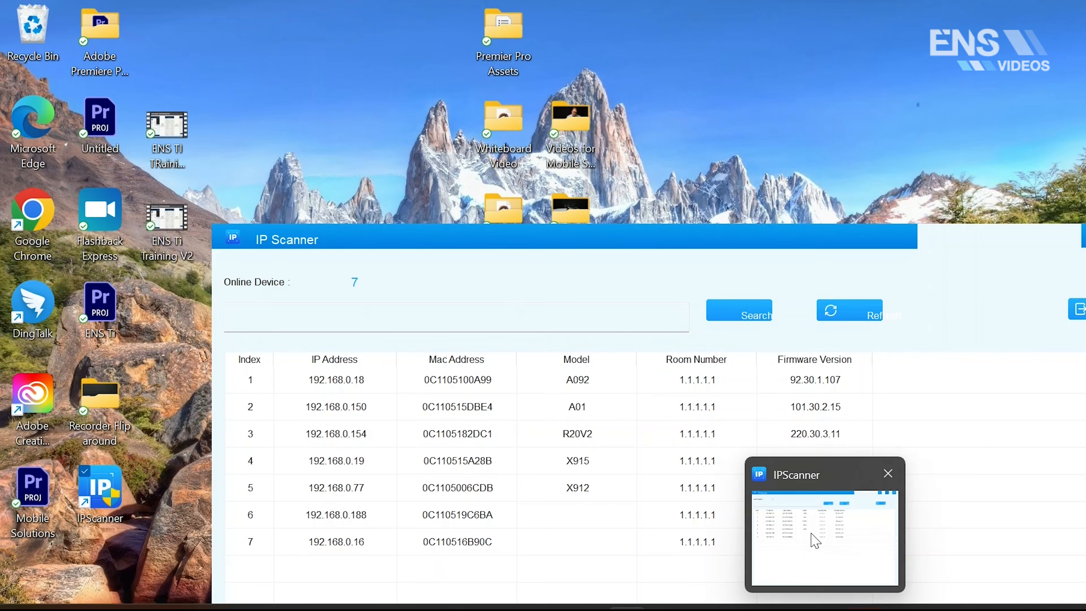
left_click(814, 542)
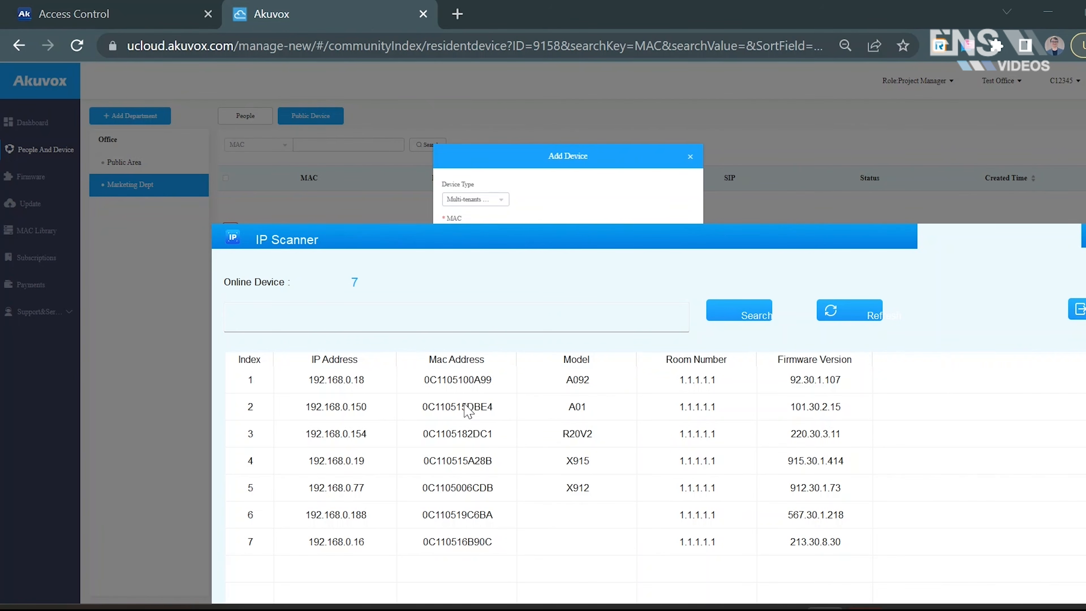
left_click(499, 412)
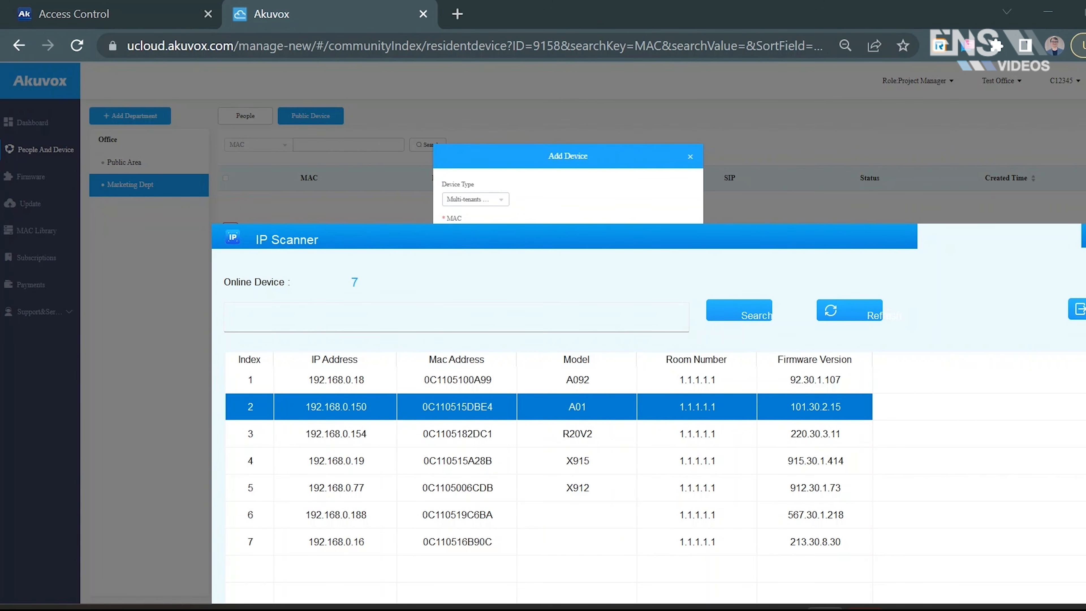
key("alt+Tab")
type("0C110515DBE4")
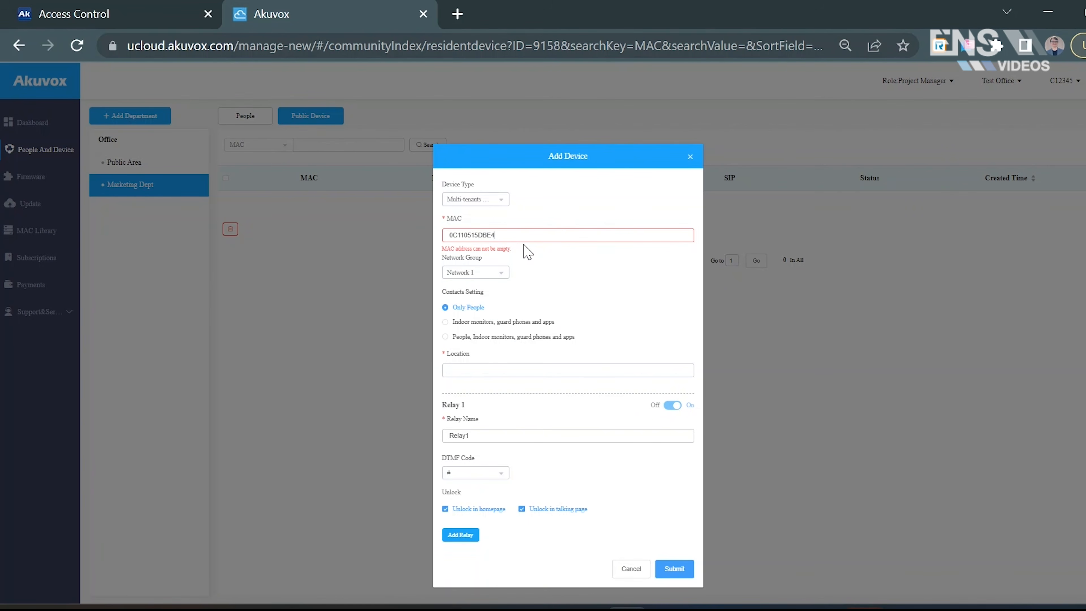
left_click(616, 284)
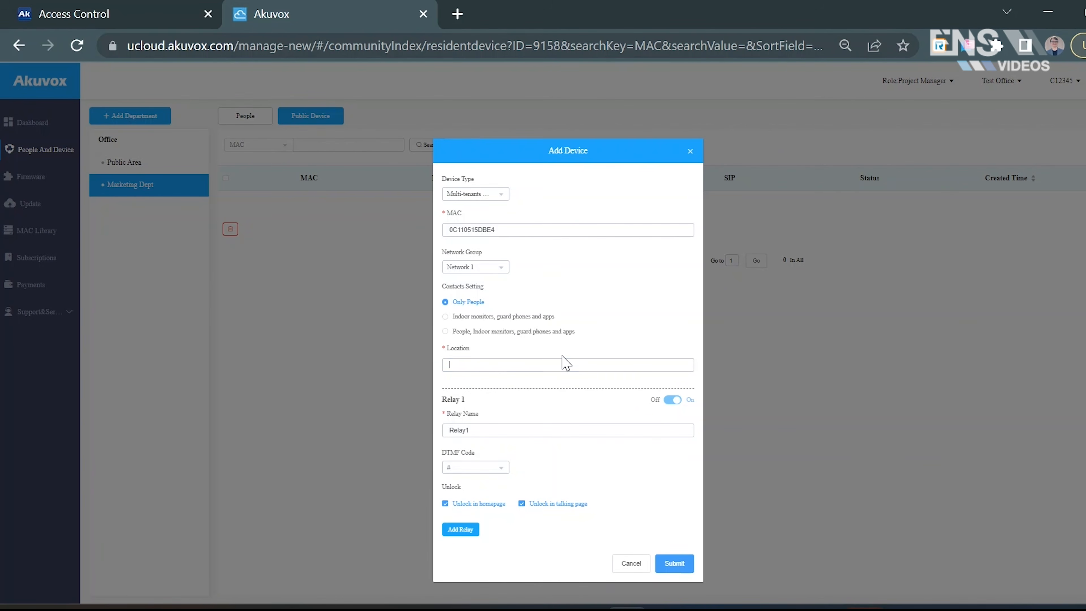
- Set the new device's location to Front Door and submit it to Marketing Dept
left_click(563, 362)
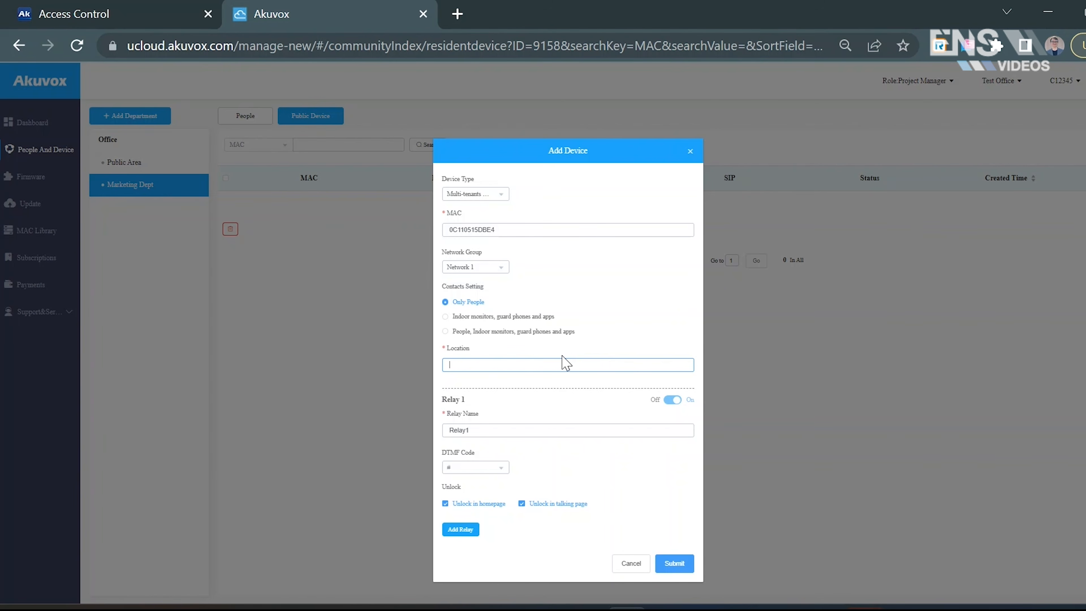
type("Front Door")
left_click(478, 419)
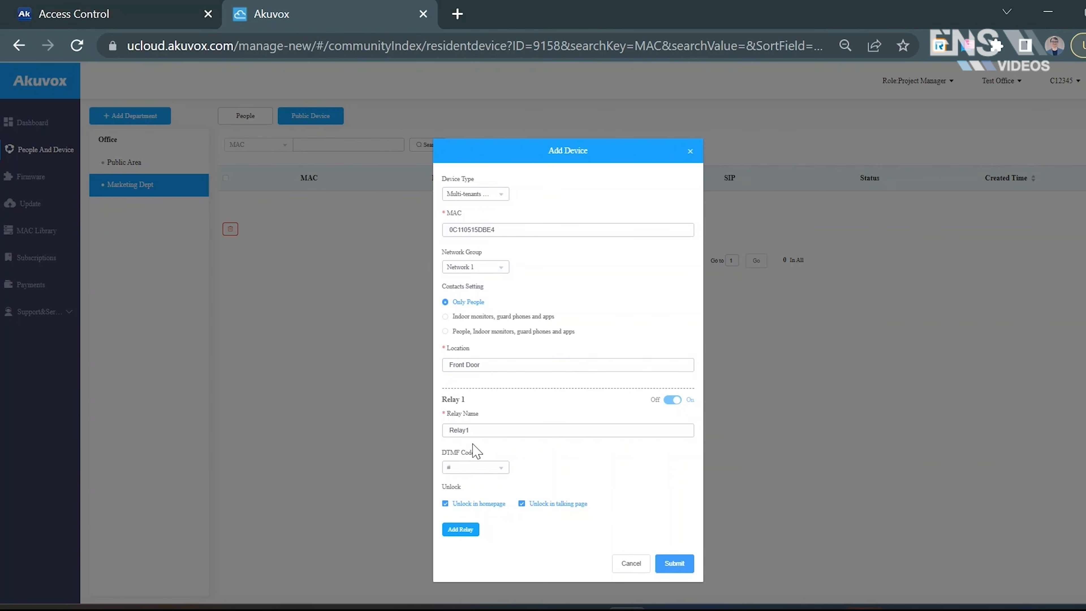
left_click(473, 422)
left_click(636, 477)
left_click(675, 564)
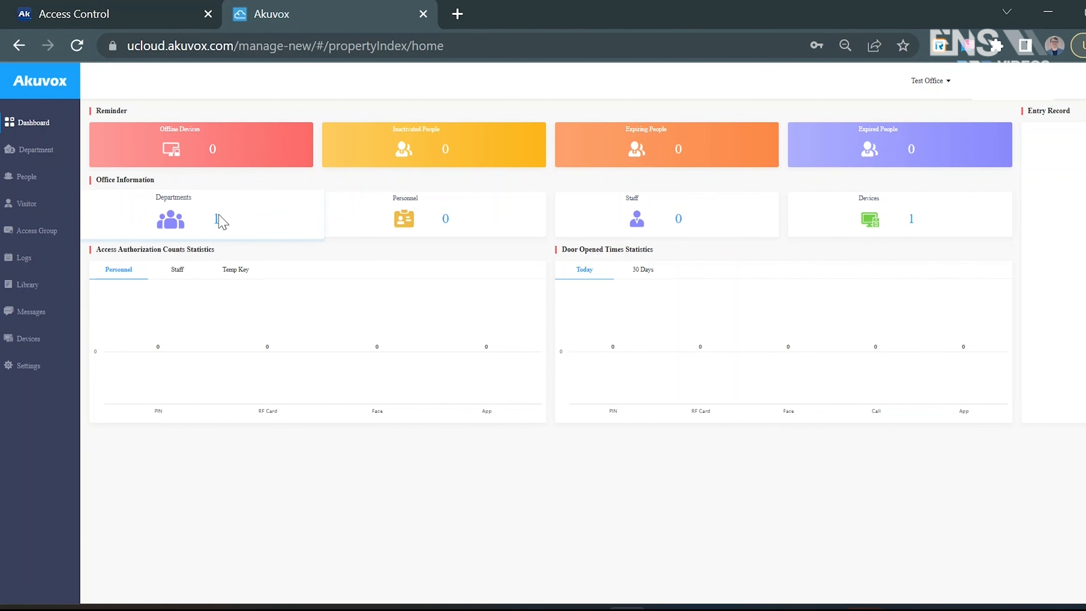
- Start a new person record in Test Office with department Marketing Dept and identity Staff
left_click(38, 184)
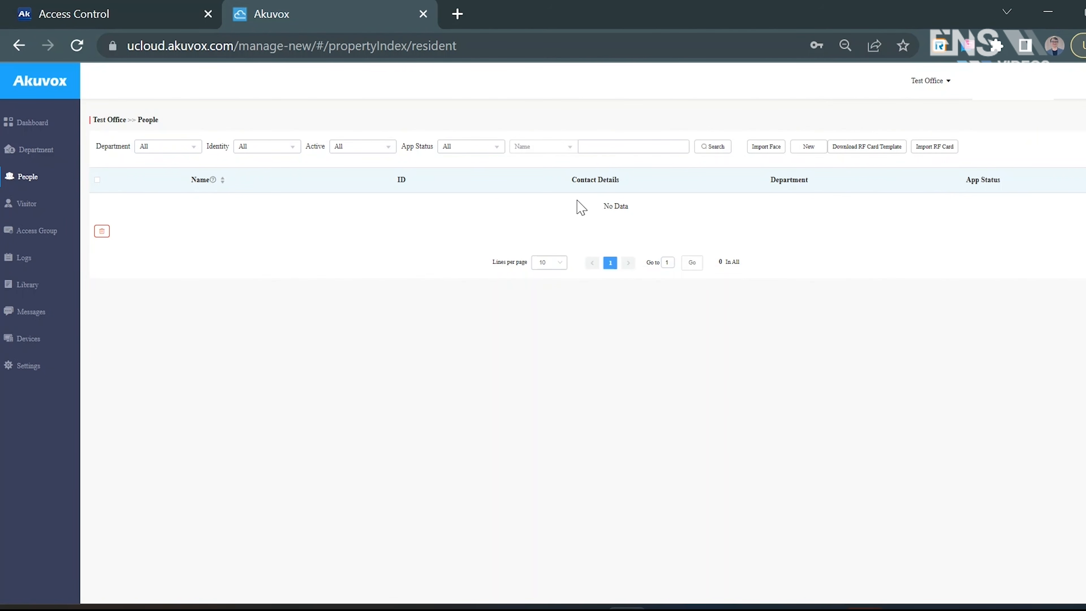
left_click(817, 154)
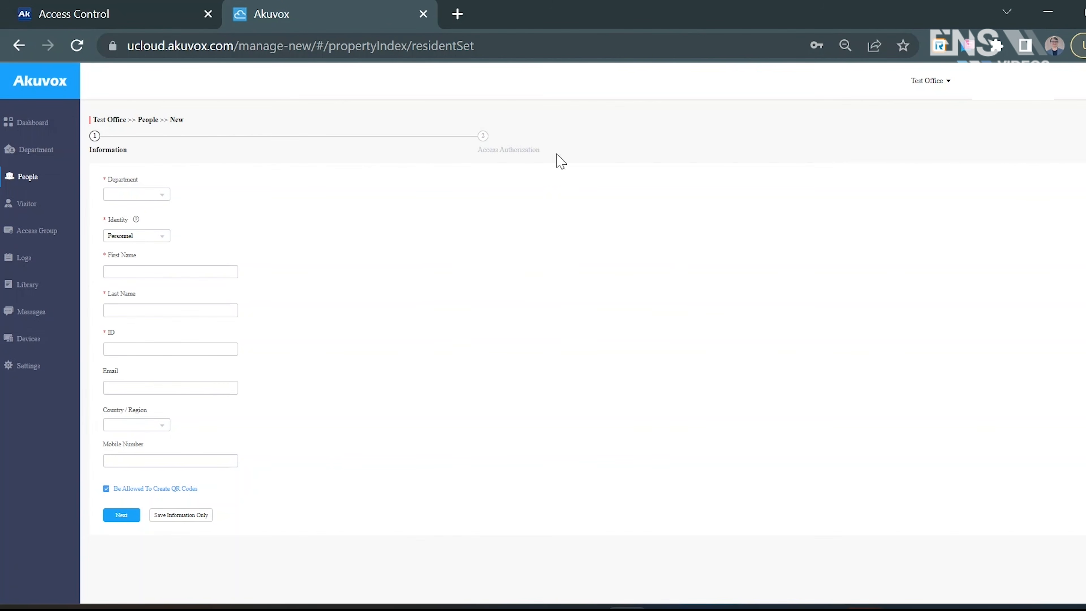
left_click(139, 198)
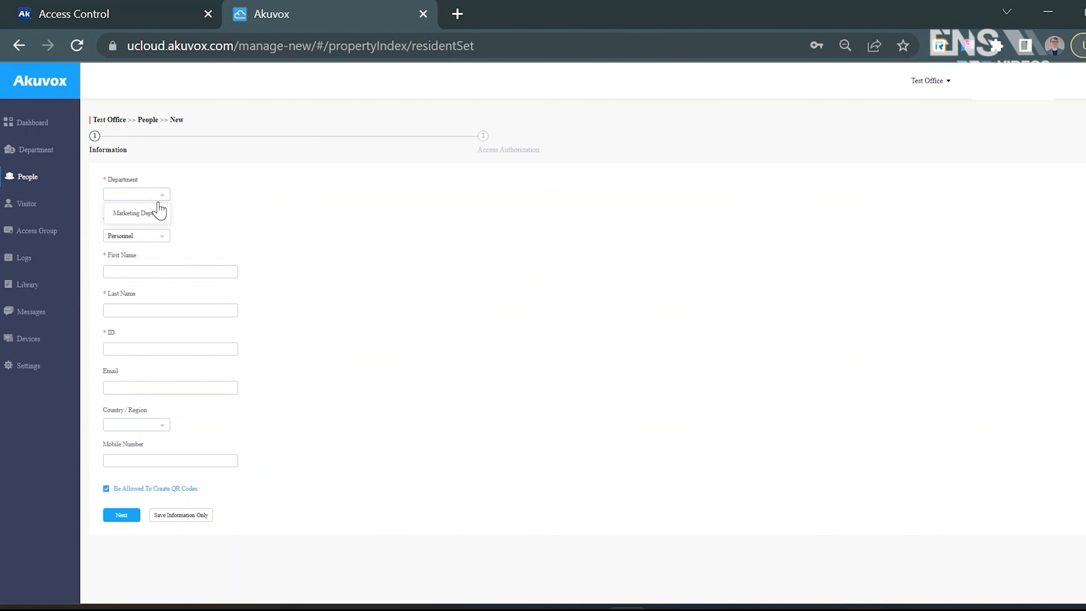
left_click(154, 214)
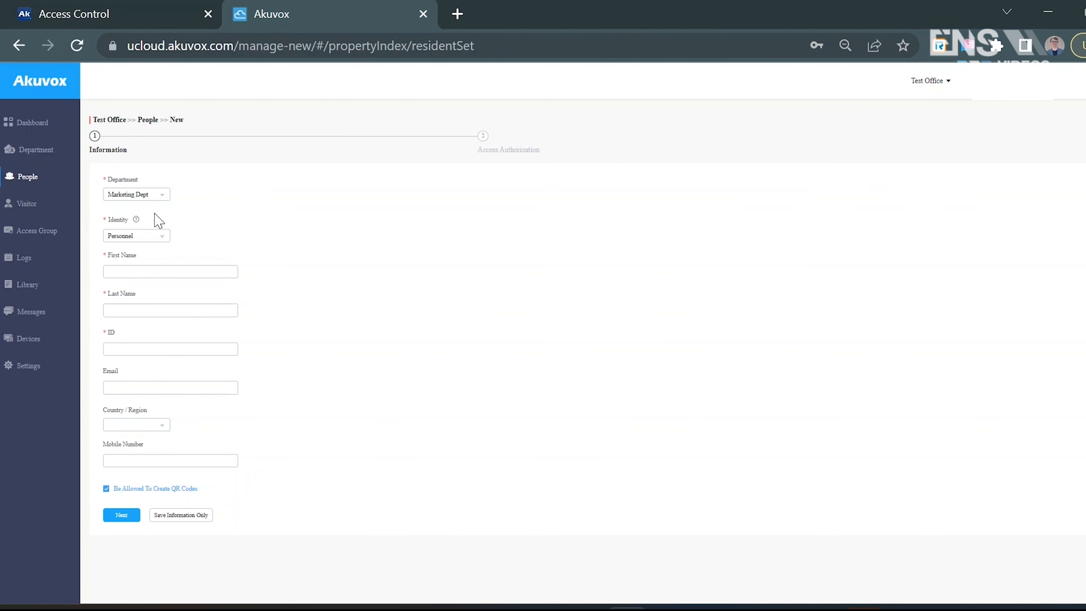
left_click(149, 244)
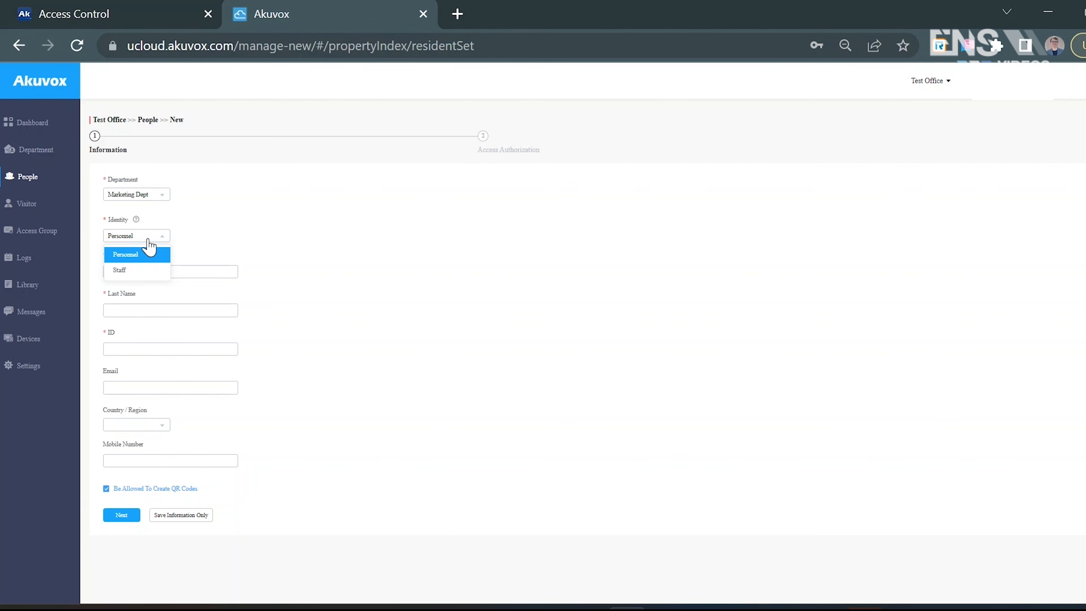
mouse_move(137, 220)
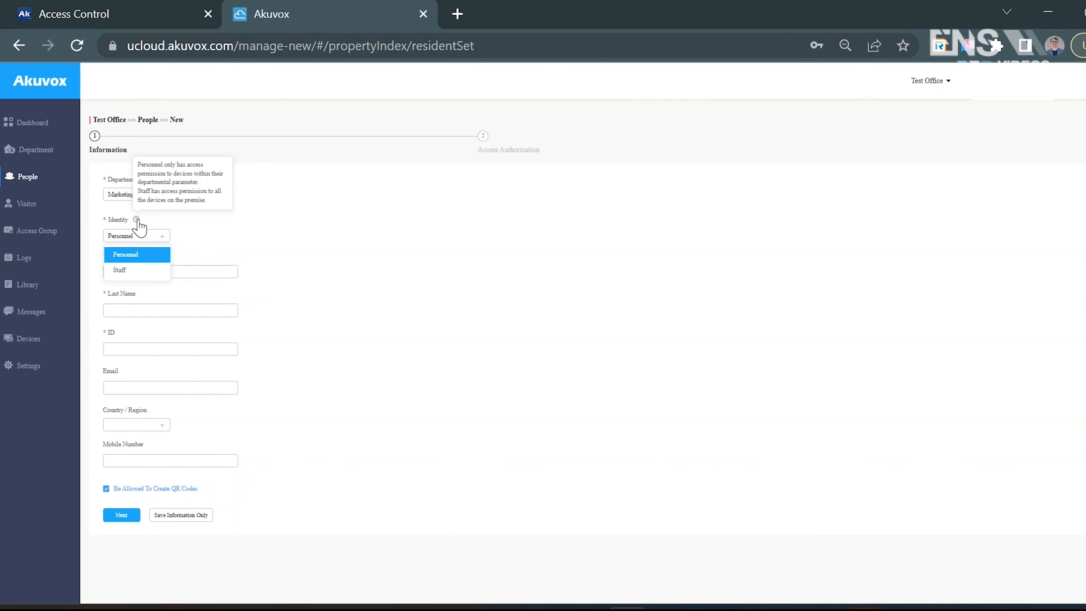
left_click(133, 271)
- Enter the staff member's first name, last name and ID, and continue to access authorization
left_click(130, 271)
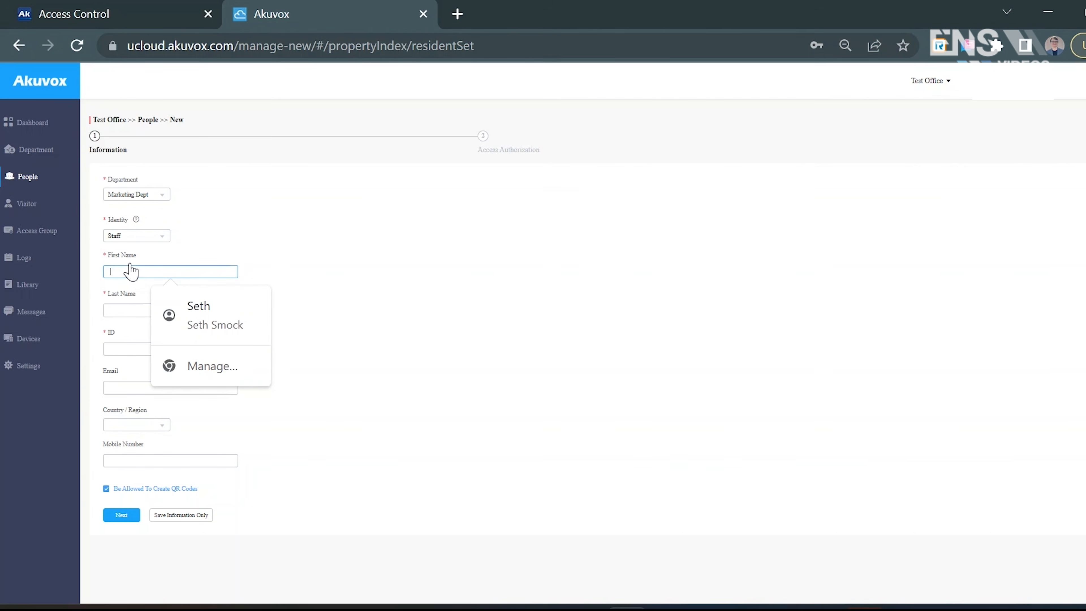
type("Seth")
key("Tab")
type("Cloud")
key("Tab")
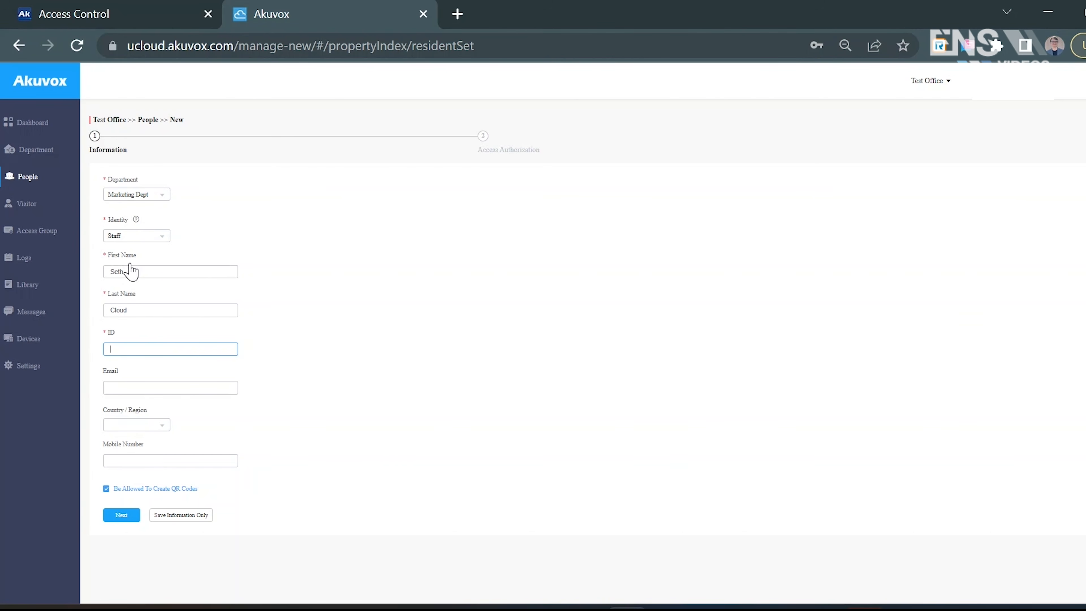
type("0011")
left_click(129, 385)
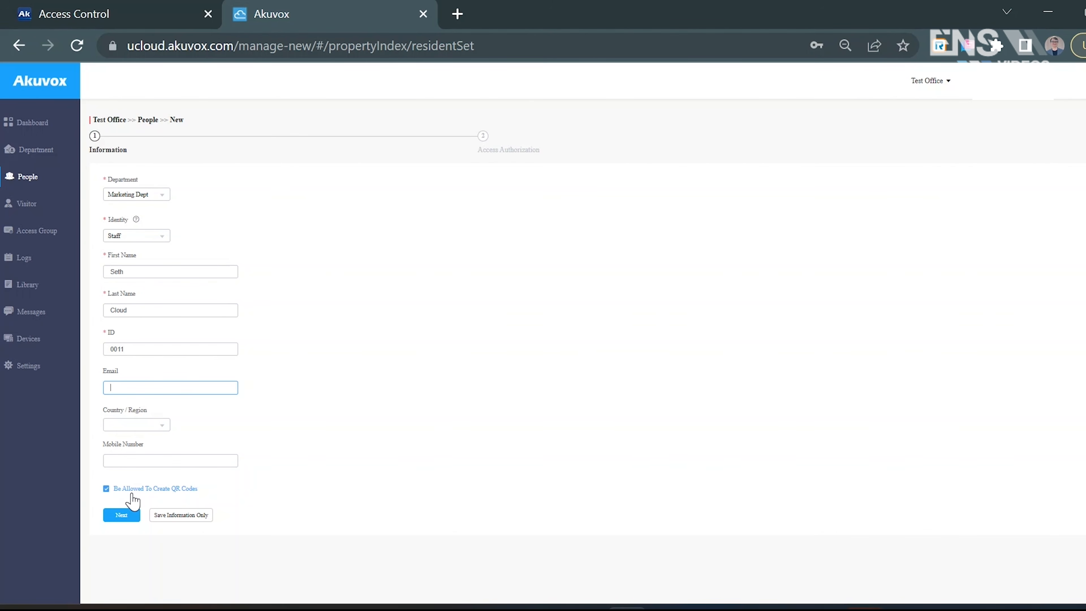
left_click(124, 518)
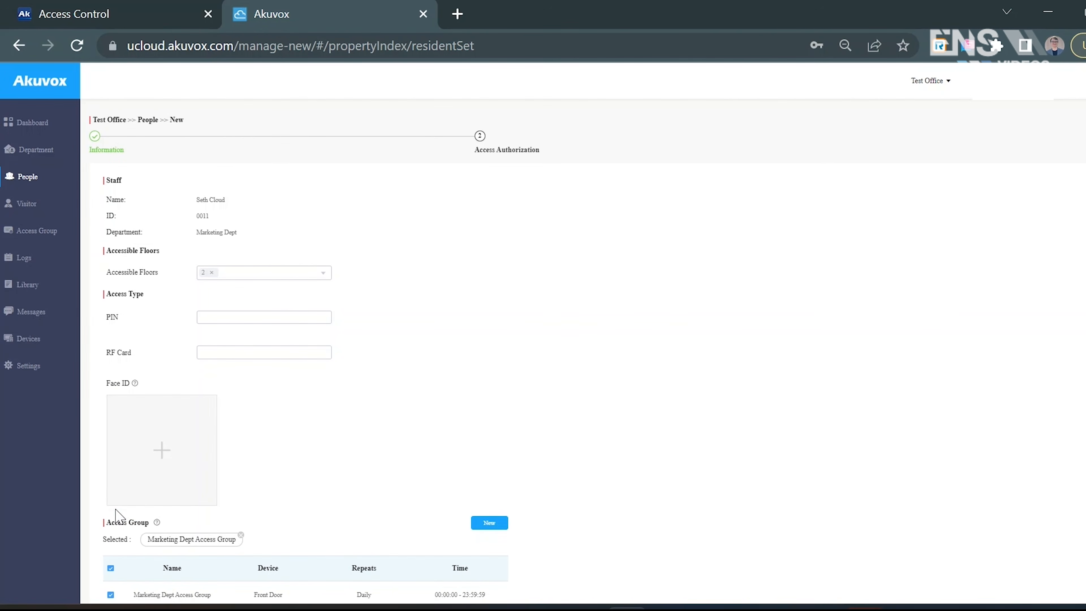
- Review the accessible floor options, enter the staff member's access PIN and submit the authorization
scroll(311, 419, "down", 1)
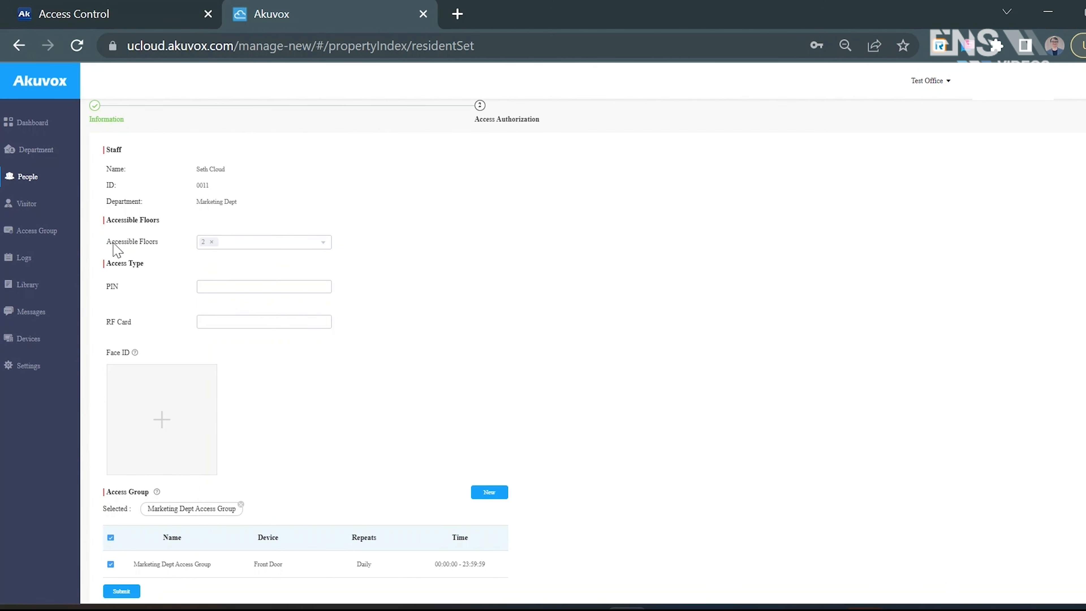
left_click(262, 242)
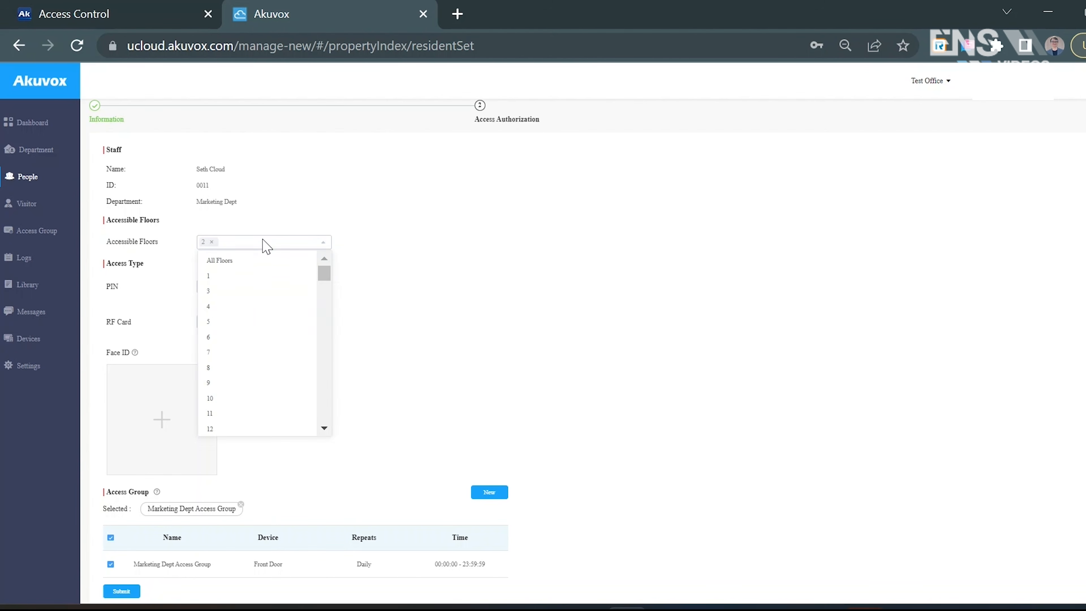
left_click(473, 288)
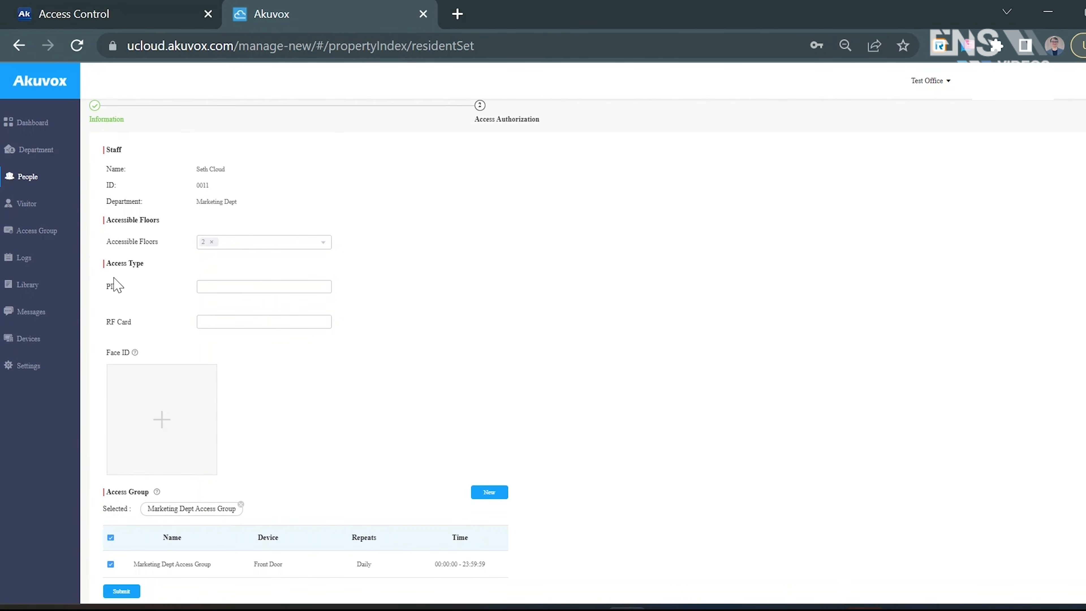
left_click(217, 286)
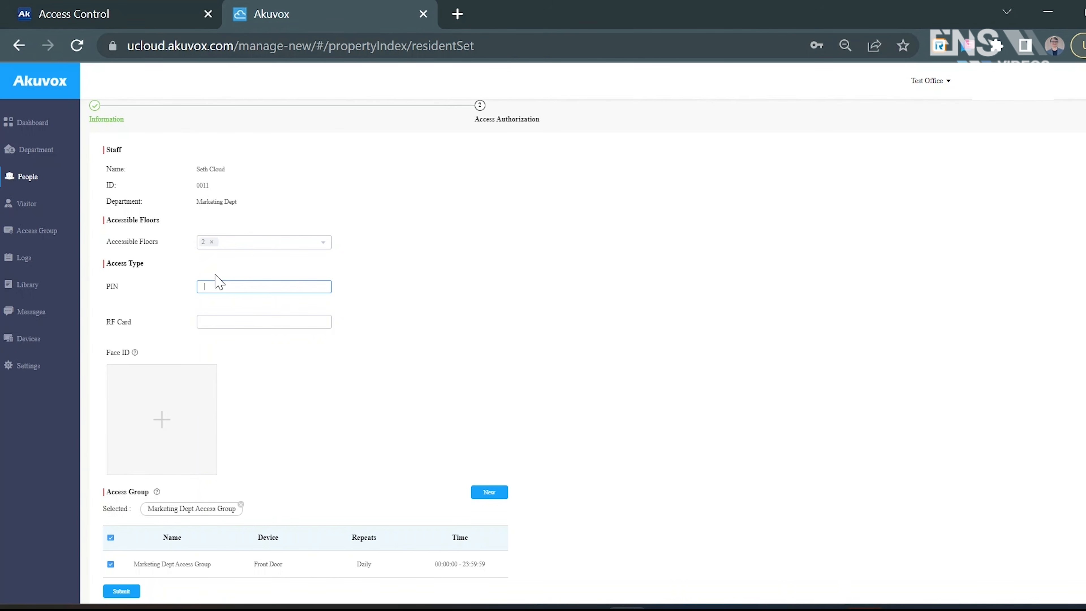
left_click(222, 316)
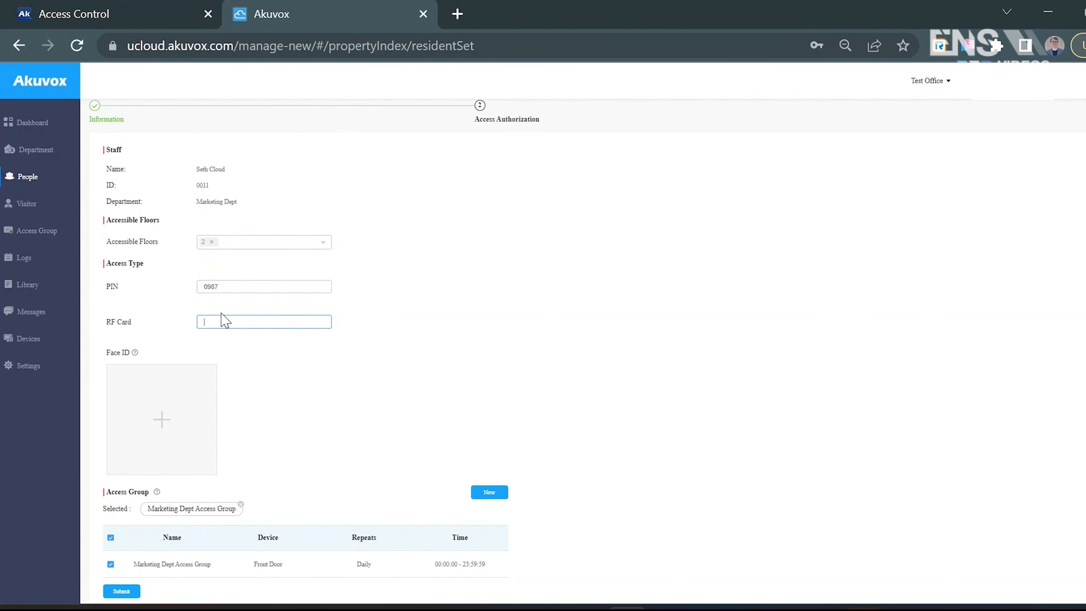
left_click(256, 420)
scroll(363, 387, "down", 1)
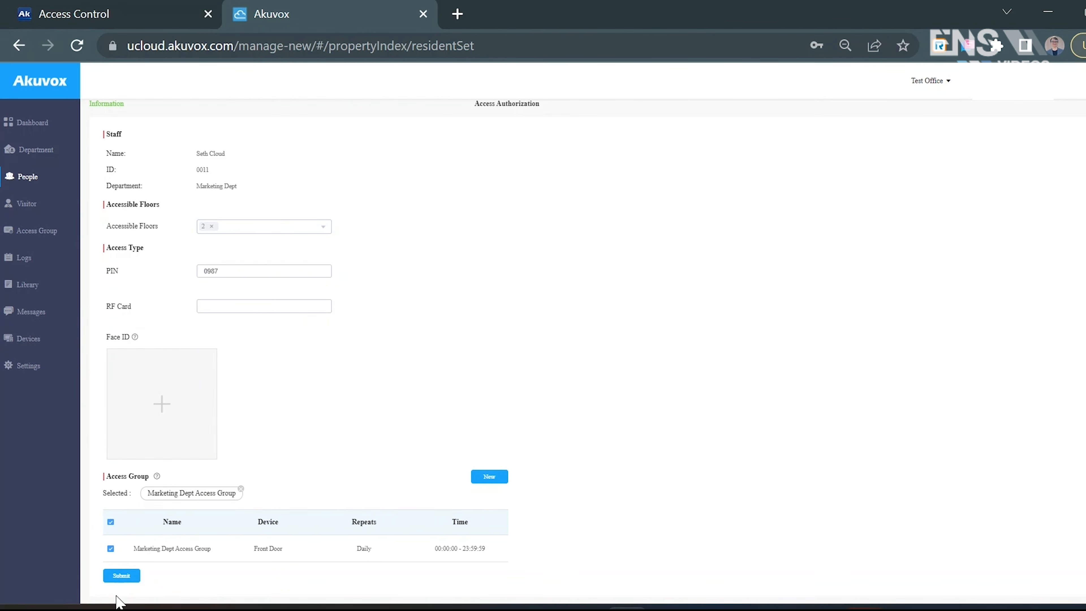
left_click(122, 576)
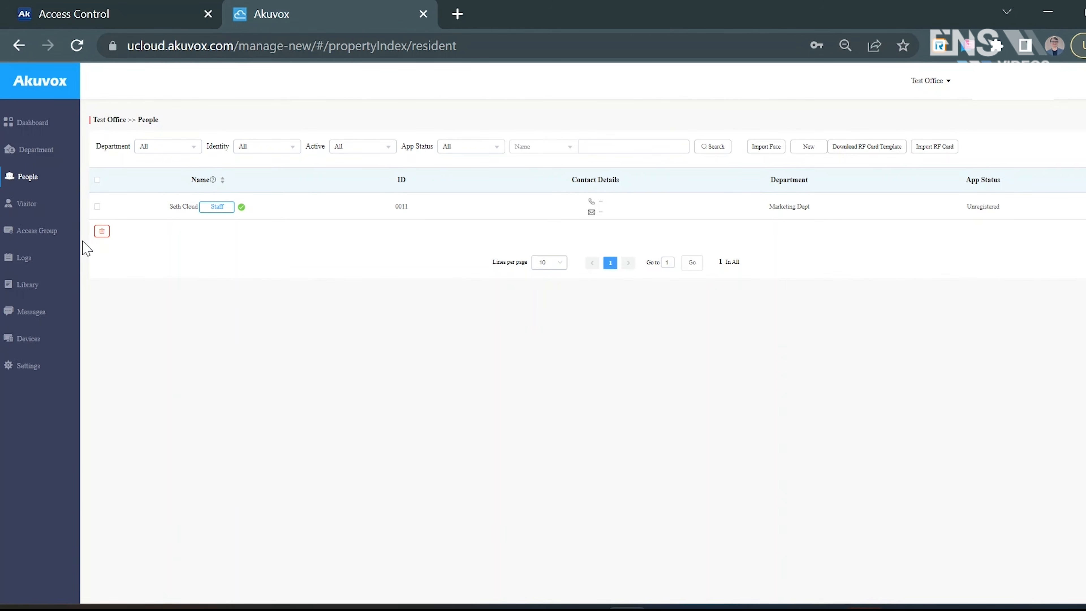
- View the office dashboard and its access authorization statistics for Staff
left_click(47, 127)
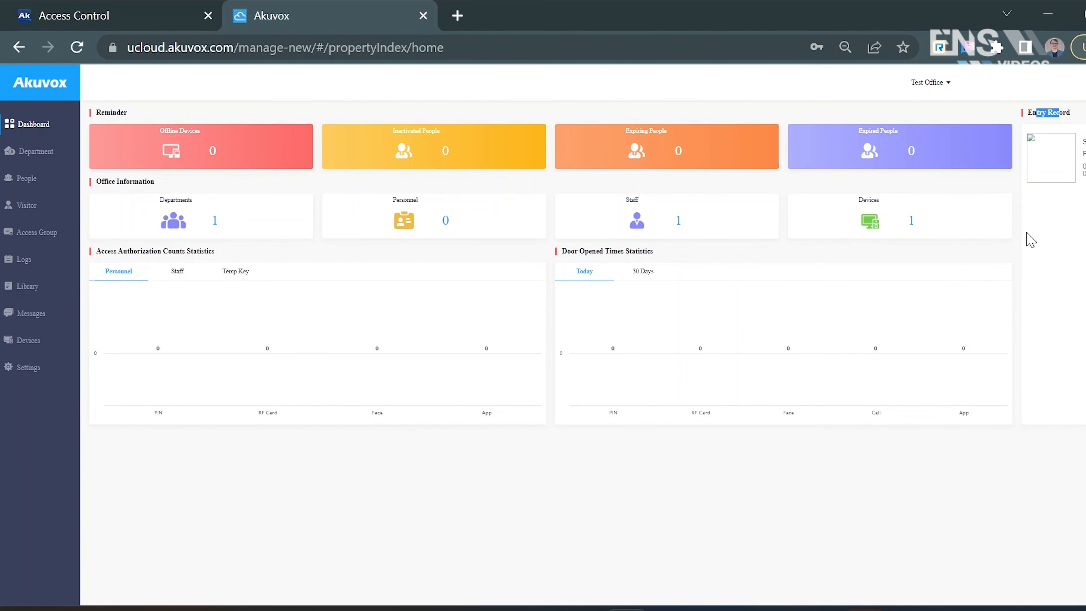
left_click(178, 274)
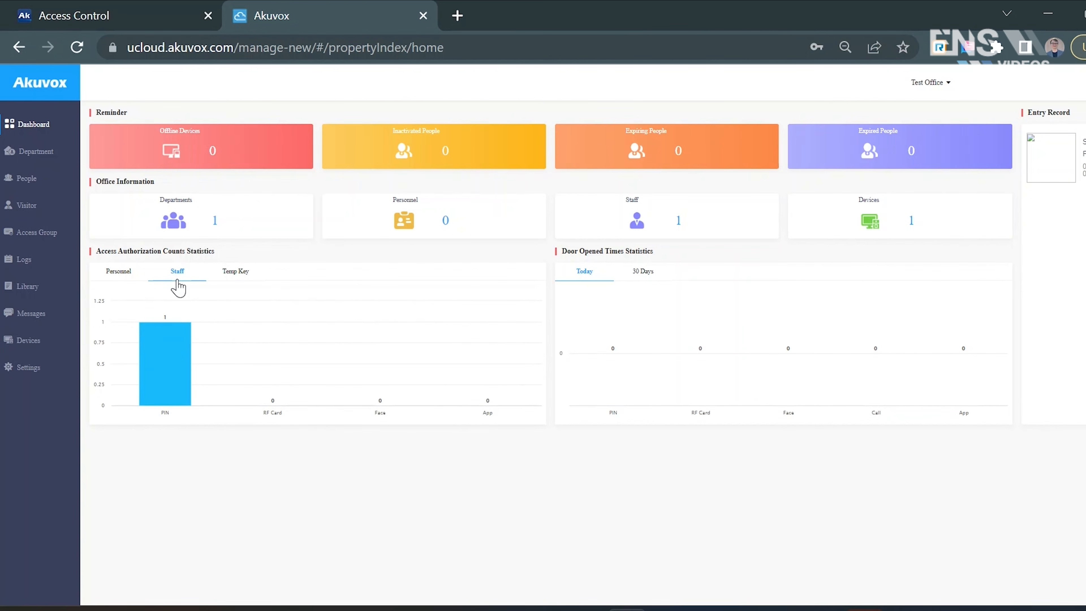
mouse_move(169, 358)
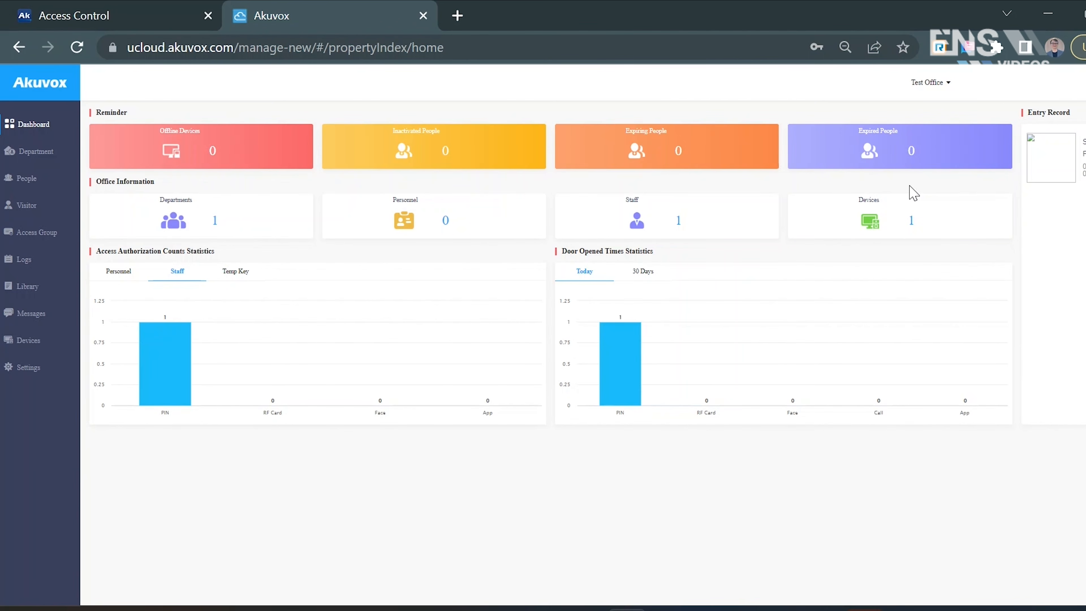
- Open the door logs of Test Office and examine the Front Door entry's initiator, log type, action and response
left_click(38, 270)
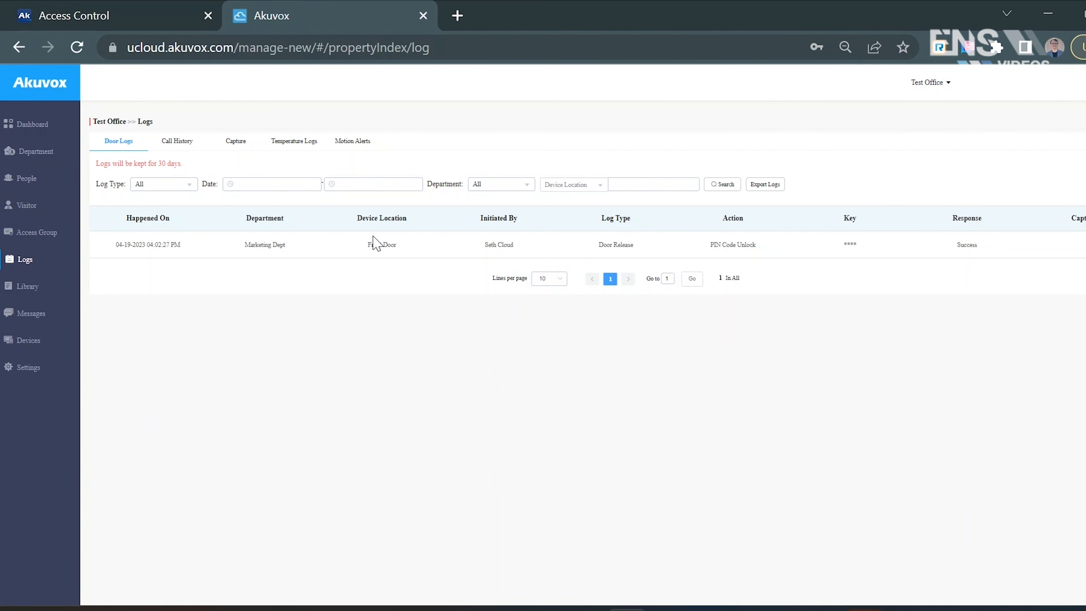
left_click_drag(492, 244, 518, 253)
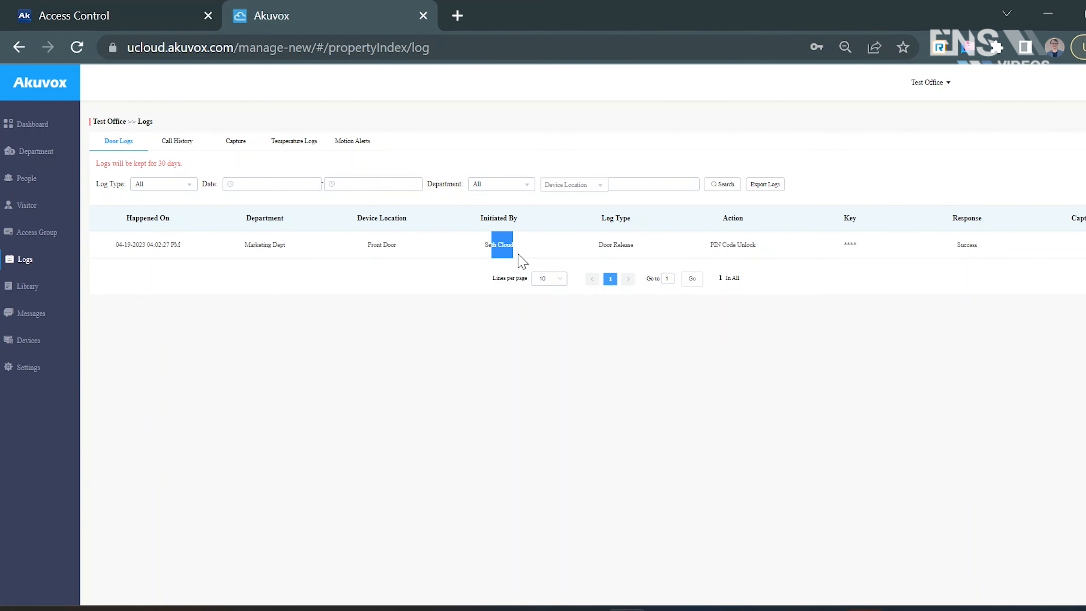
left_click_drag(600, 247, 643, 252)
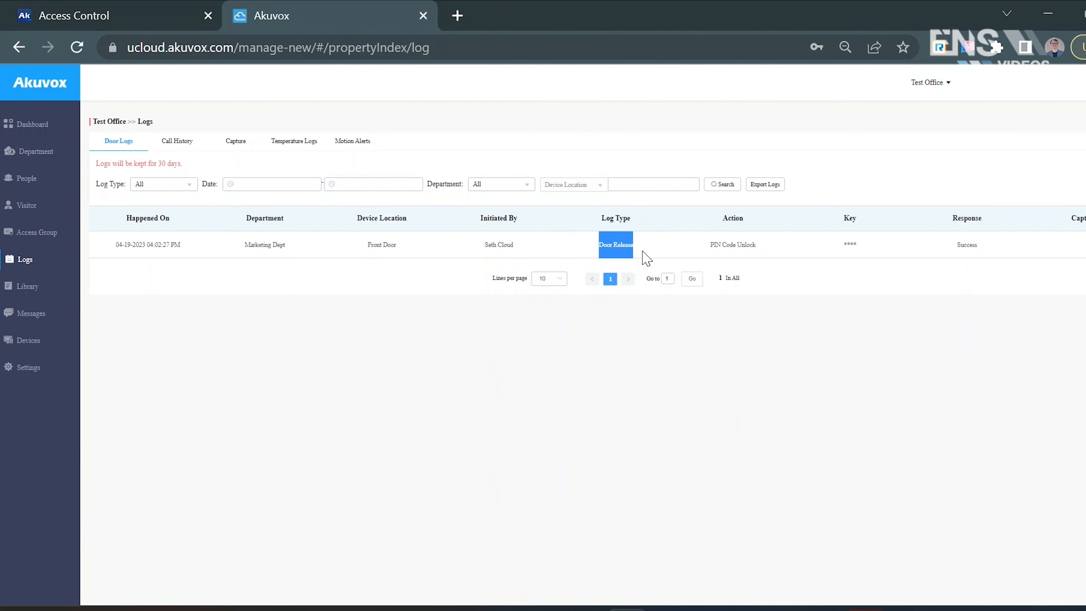
left_click_drag(712, 245, 1008, 265)
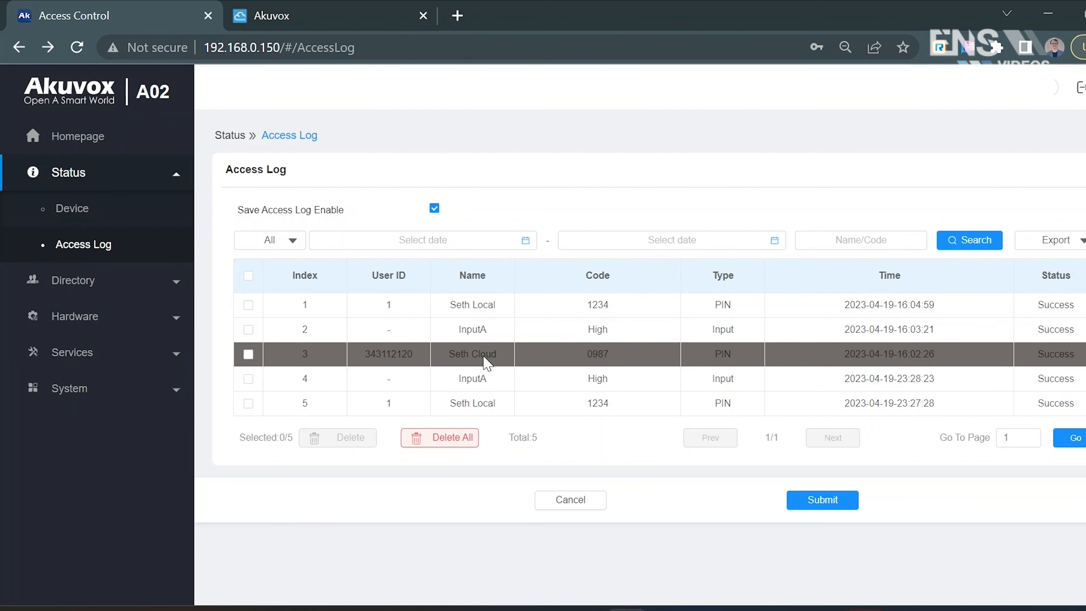
- Switch to the A02's local web interface and examine the cloud user, InputA and local user entries in the Access Log
left_click_drag(514, 355, 445, 358)
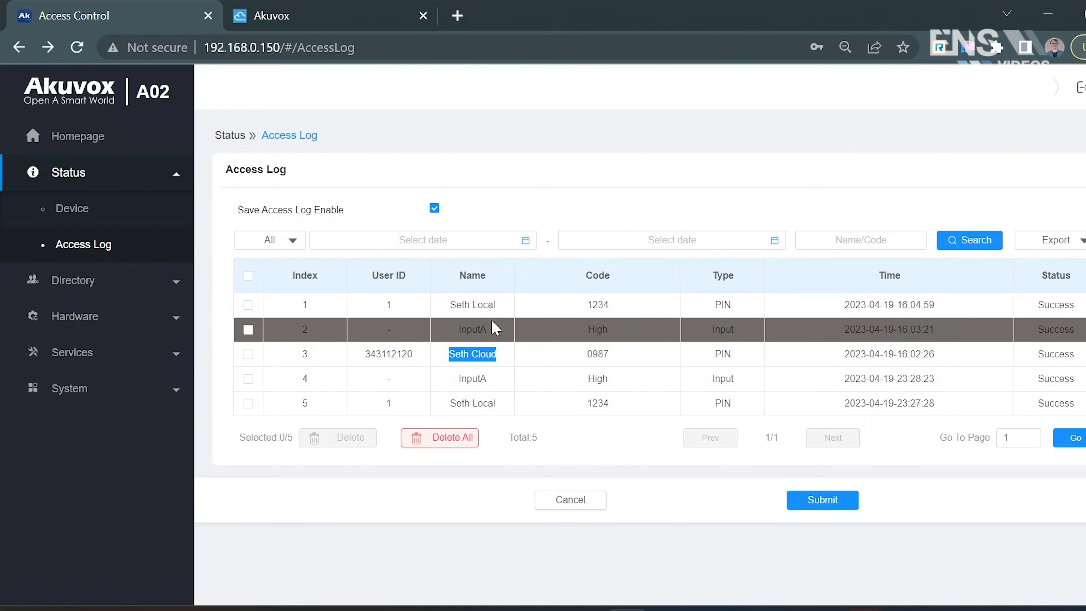
left_click(485, 332)
left_click_drag(486, 332, 451, 332)
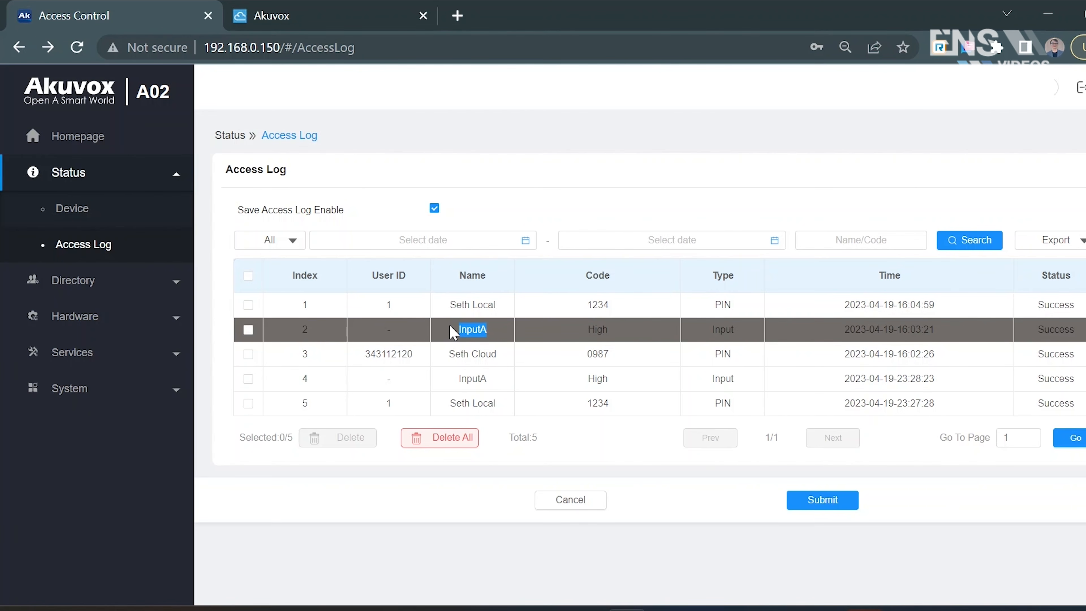
left_click_drag(511, 308, 437, 321)
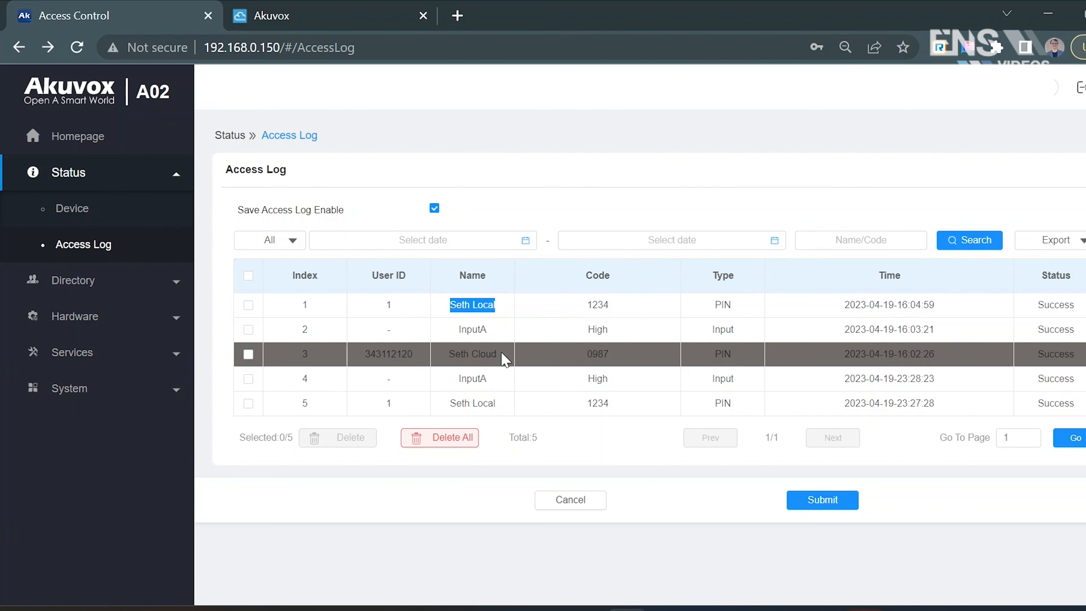
left_click(498, 190)
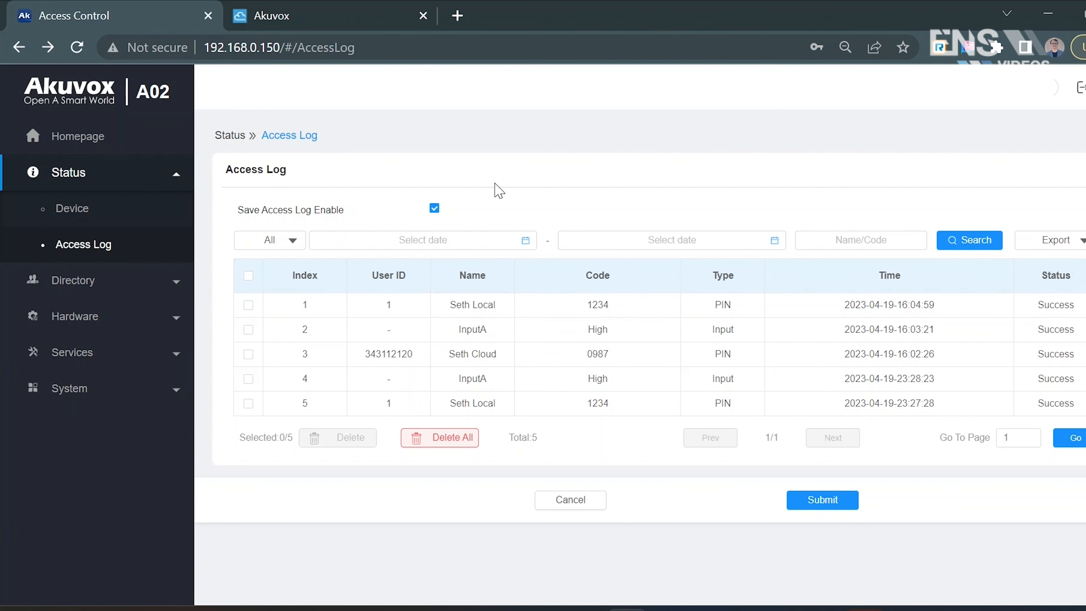